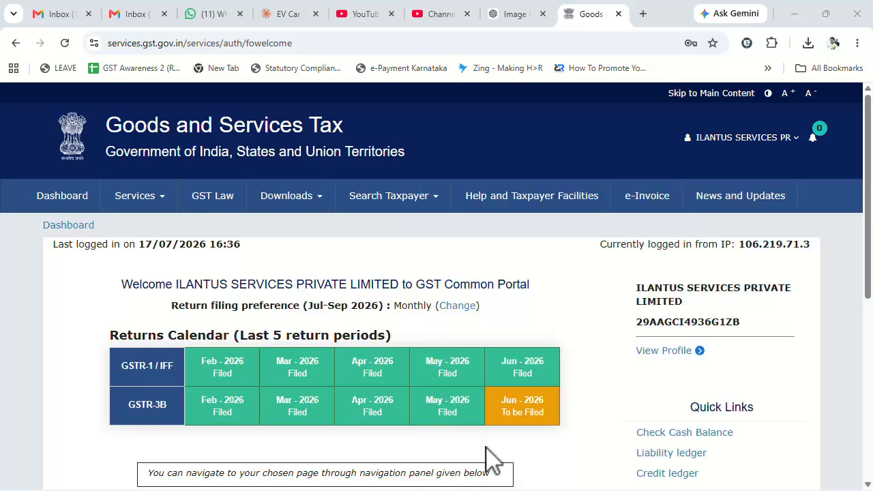
Open the Services menu from the taxpayer dashboard's top navigation
click(156, 205)
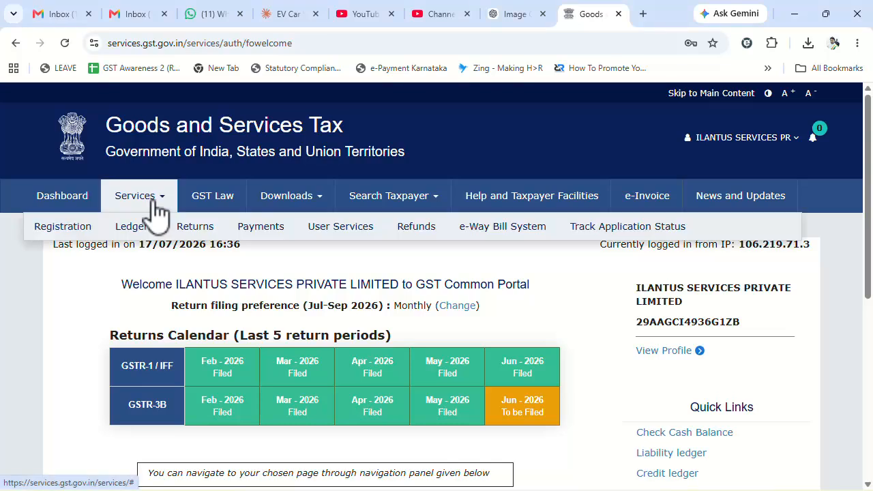
Open the Invoice Management System (IMS) Dashboard under Services > Returns
mouse_move(193, 235)
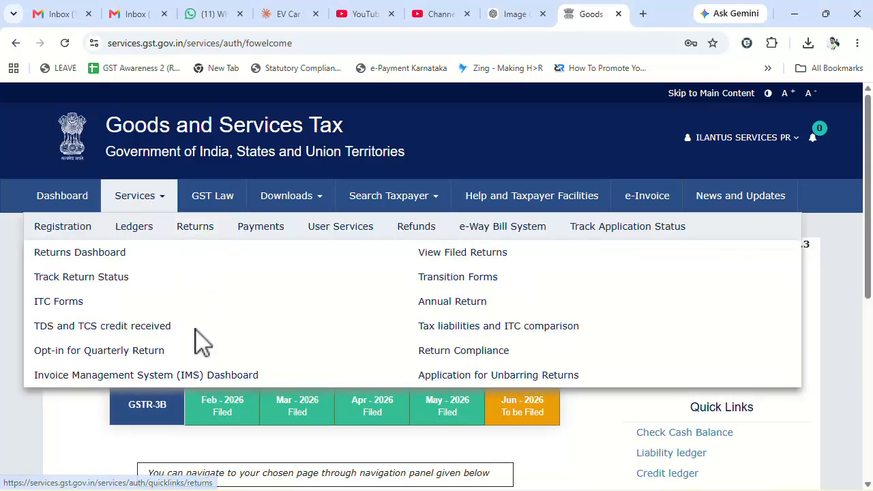
click(194, 377)
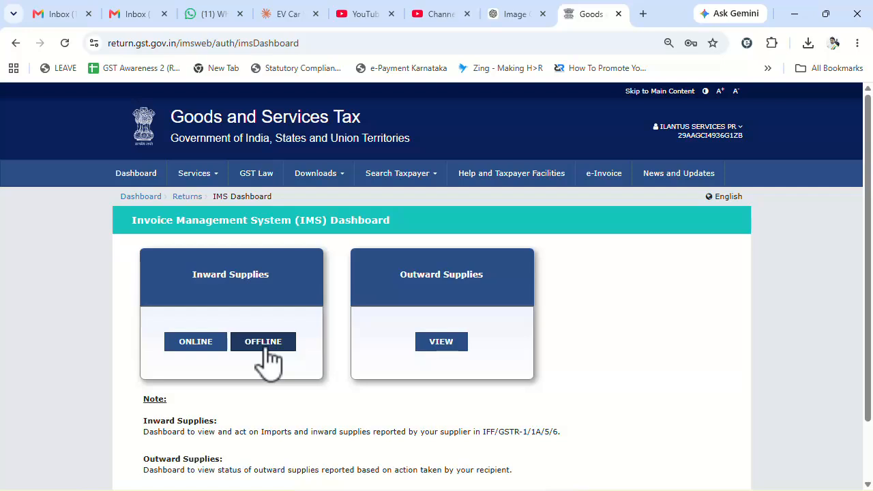
Open the online Inward Supplies view and dismiss the information notice
click(196, 342)
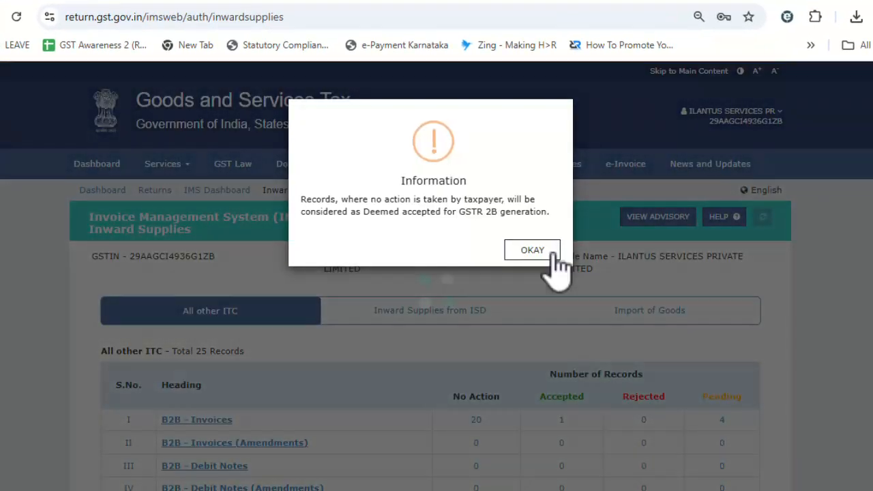
click(532, 251)
scroll(605, 321, down, 3)
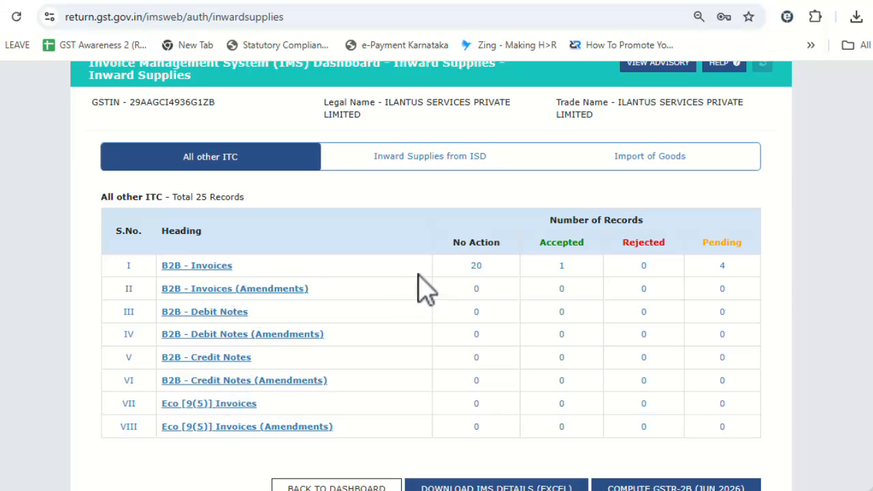
Review the B2B invoice counts: 20 no action, 1 accepted, 0 rejected, 4 pending
drag(468, 270, 488, 289)
drag(481, 246, 742, 245)
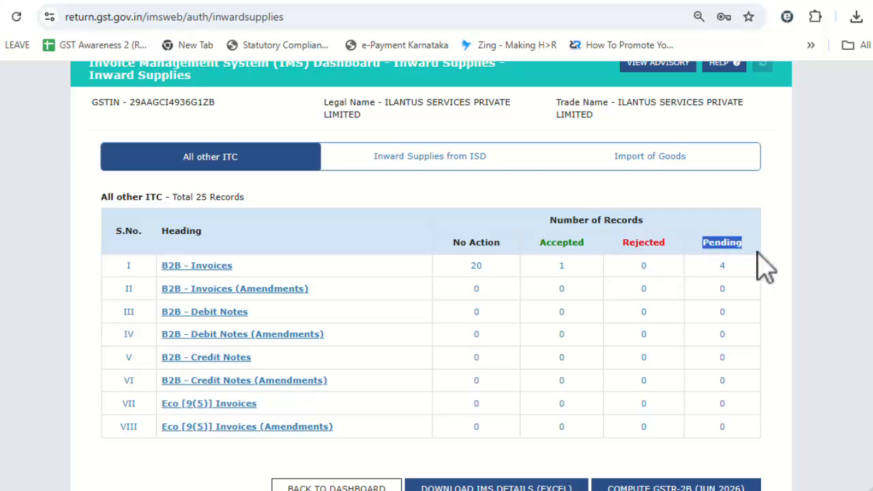
click(794, 274)
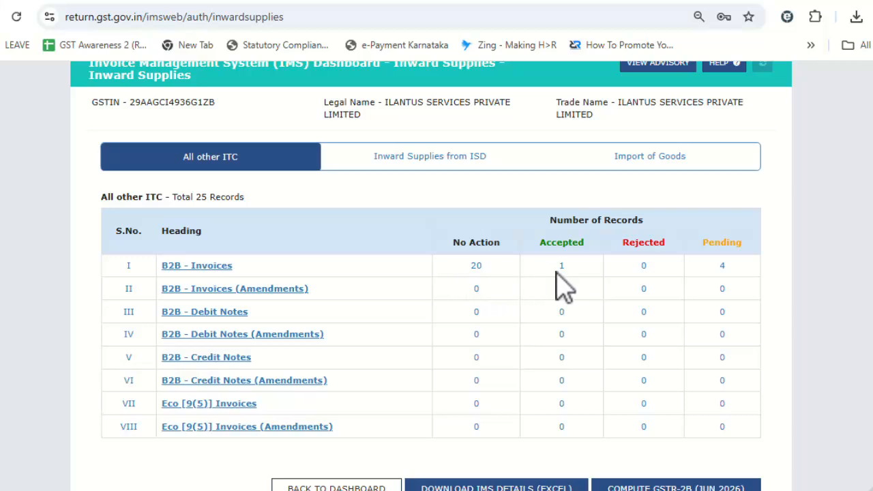
drag(704, 267, 801, 270)
click(812, 268)
drag(464, 270, 487, 274)
double_click(562, 272)
double_click(643, 270)
double_click(722, 267)
click(171, 266)
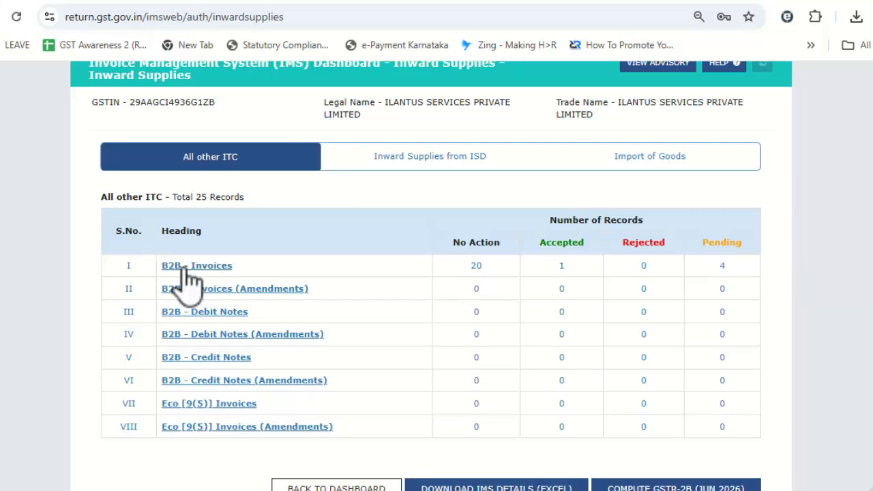
Check the first supplier's GSTIN and invoice number in the B2B invoice list
scroll(682, 324, down, 2)
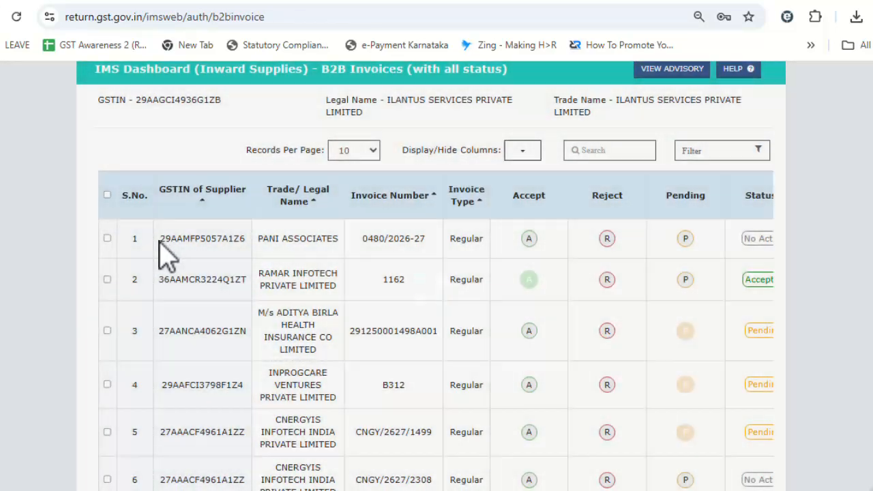
drag(161, 238, 239, 240)
drag(365, 246, 440, 250)
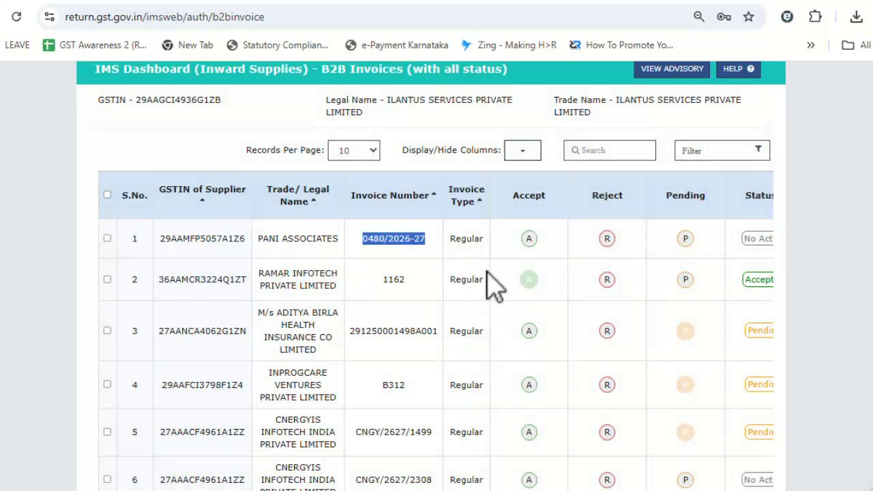
click(532, 243)
In the ITC Register, review the Accepted rows and select the GSTIN in cell C2
click(508, 247)
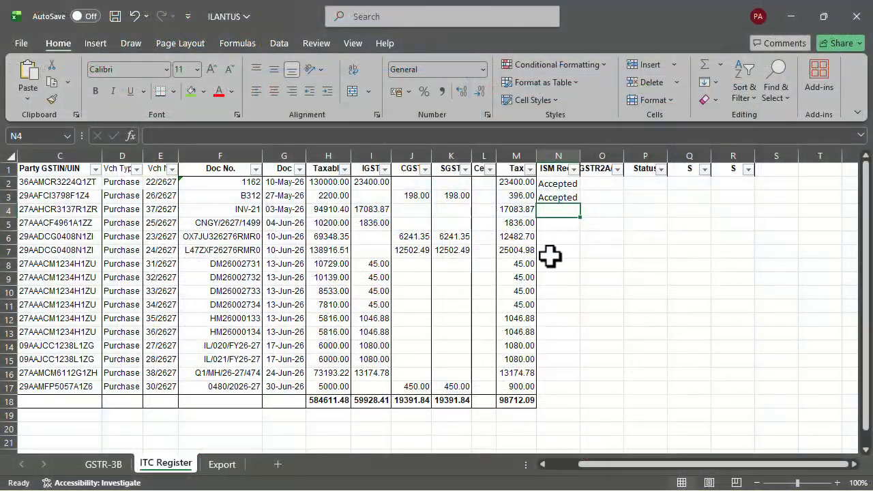
drag(554, 183, 71, 186)
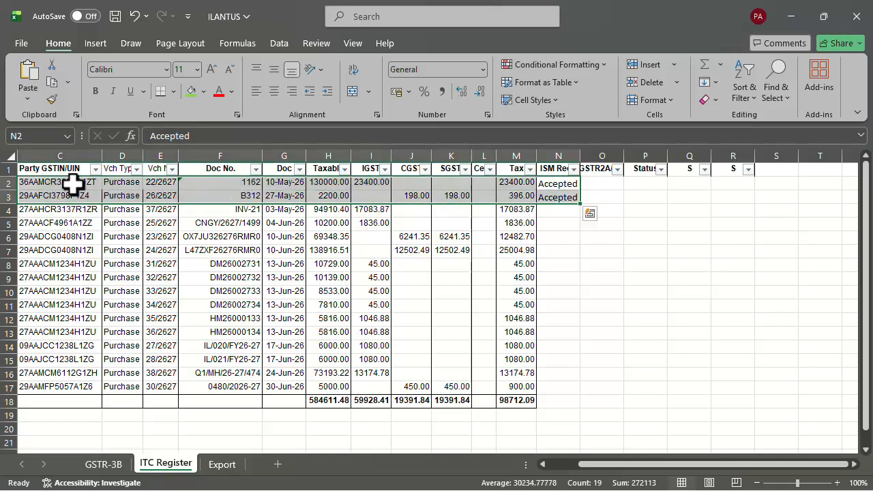
double_click(70, 183)
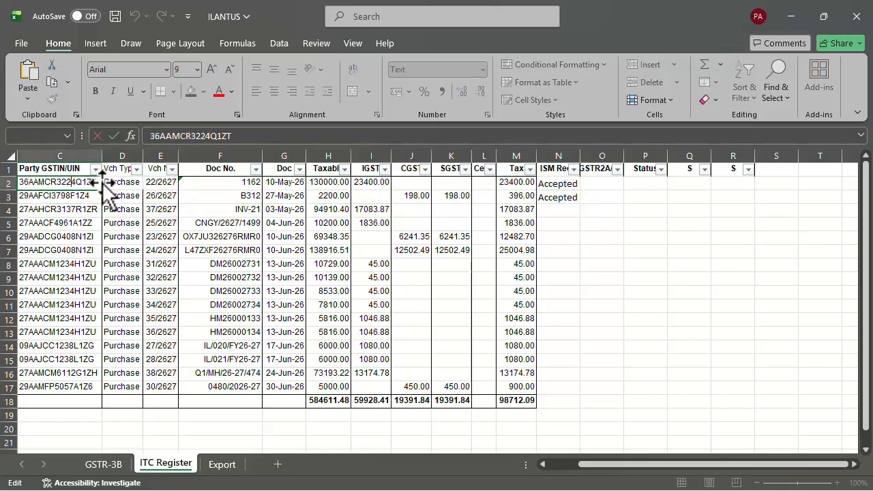
double_click(95, 182)
key(ctrl+c)
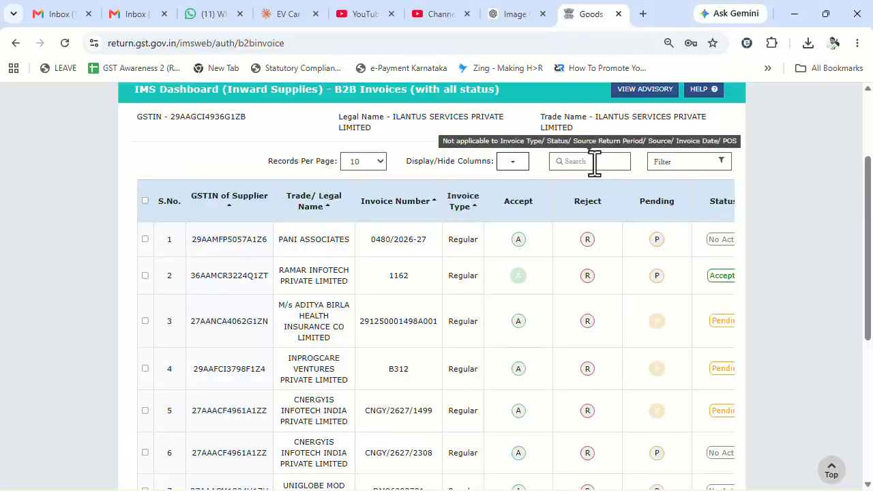
Filter the B2B invoices by the pasted GSTIN and check the 23,400.00 integrated tax
click(595, 161)
key(ctrl+v)
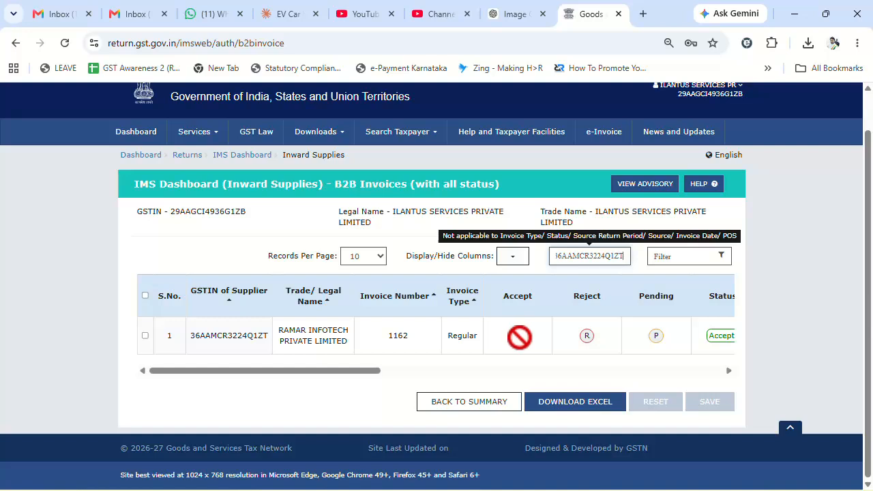
drag(337, 372, 382, 374)
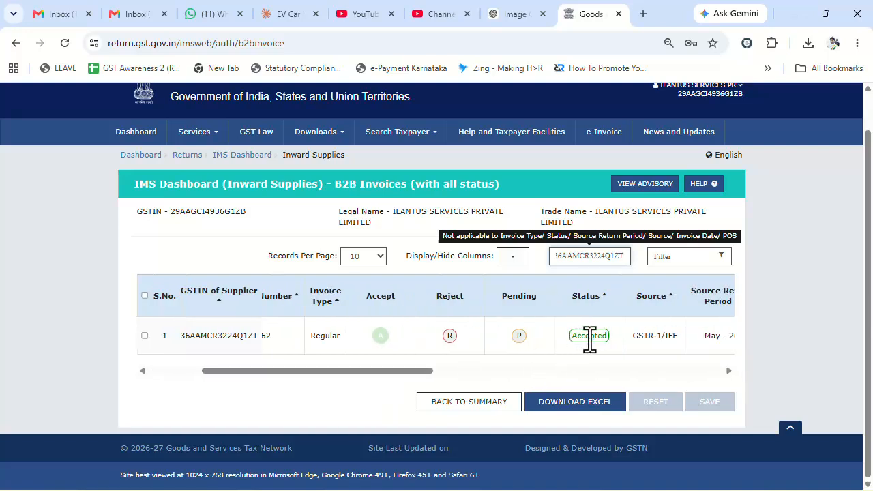
drag(419, 373, 386, 373)
drag(332, 341, 355, 339)
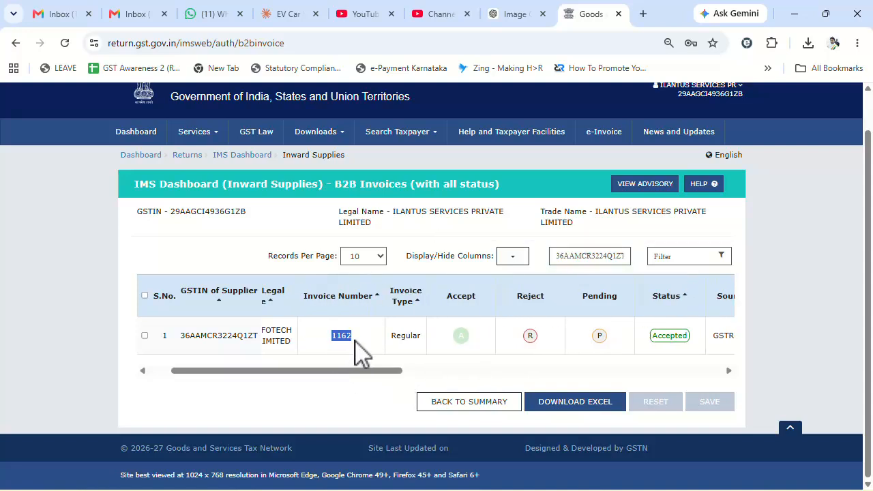
drag(362, 372, 604, 371)
drag(517, 335, 566, 344)
drag(577, 374, 628, 374)
drag(538, 337, 633, 341)
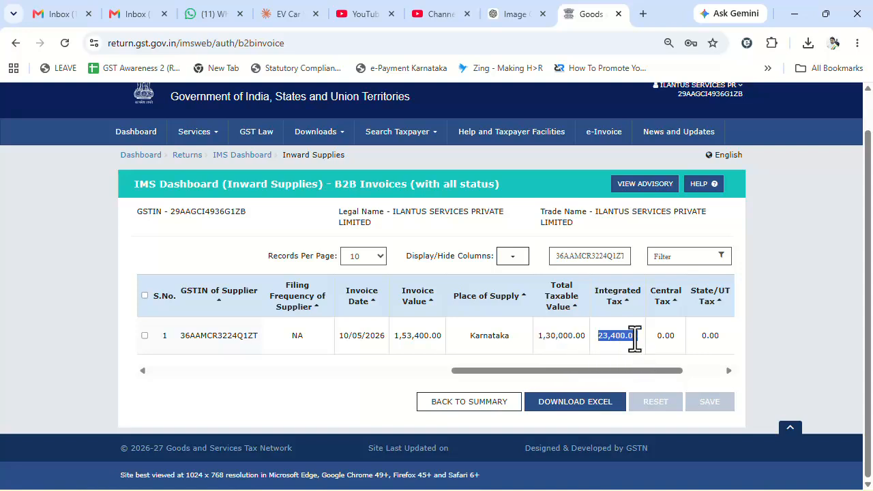
Compare those amounts with the register's first rows and their Accepted status
key(alt+Tab)
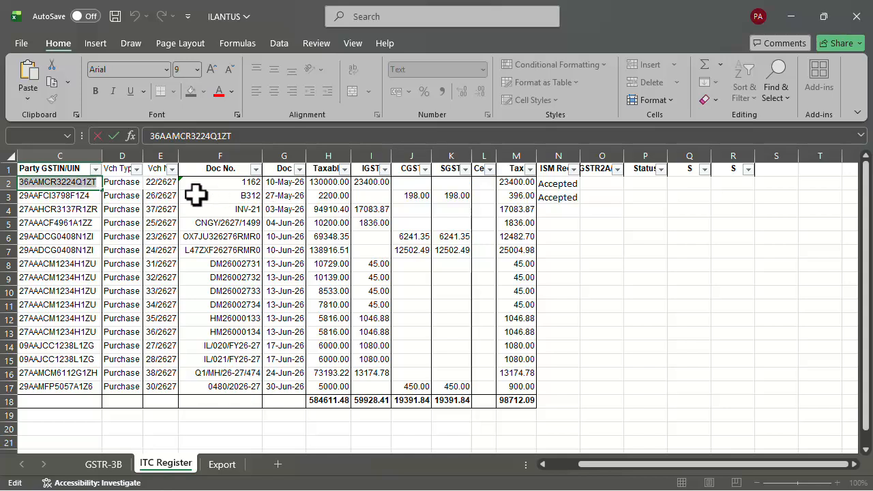
drag(81, 184, 517, 188)
click(556, 184)
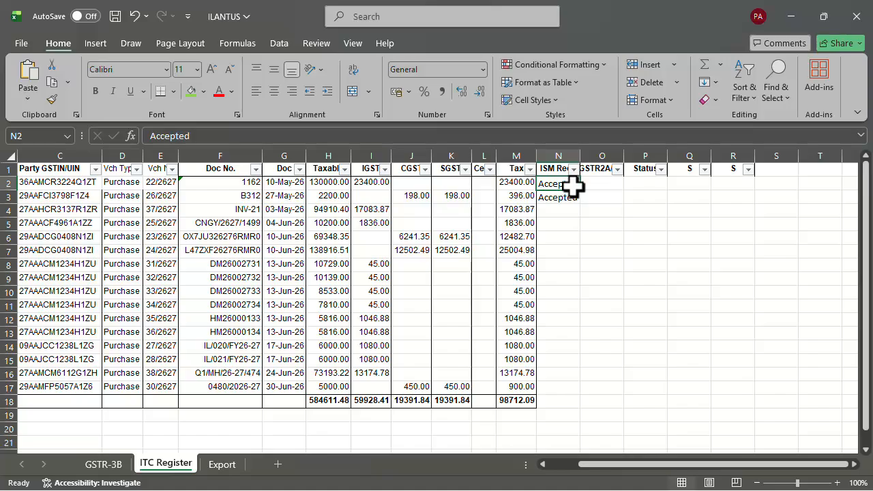
key(alt+Tab)
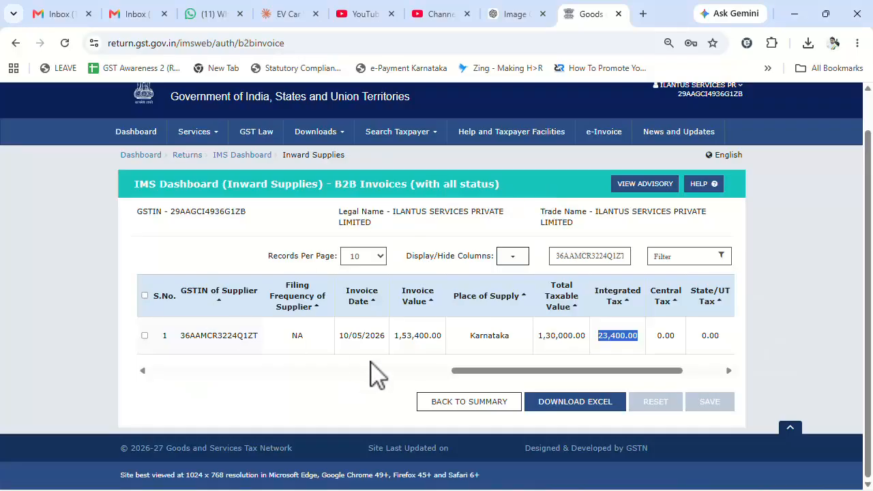
Return to the summary and reload the full, unfiltered B2B invoice list
drag(467, 375, 451, 375)
click(448, 408)
scroll(559, 389, down, 2)
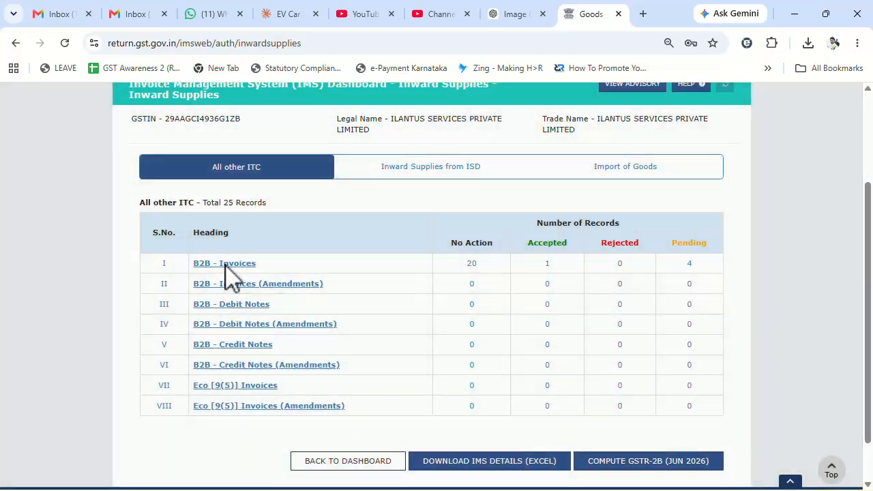
click(229, 265)
scroll(581, 335, down, 1)
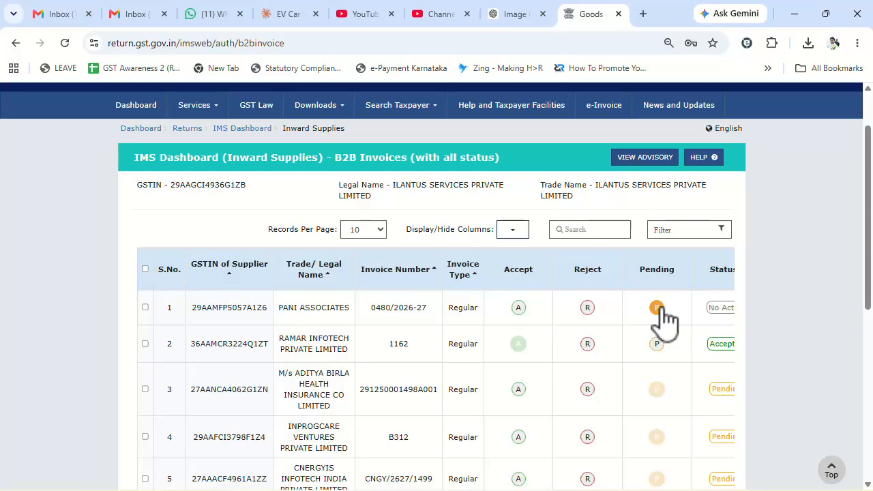
Search the portal's B2B invoices by the GSTIN from cell C4, finding no rows
key(alt+Tab)
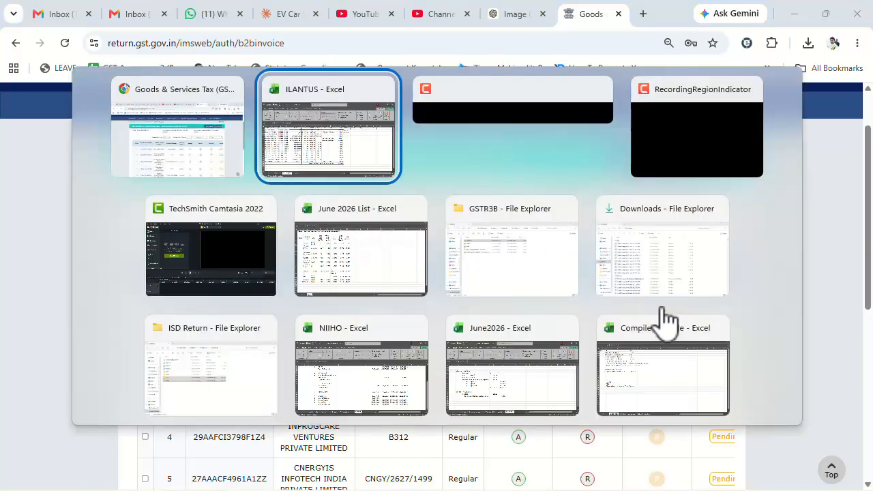
click(513, 209)
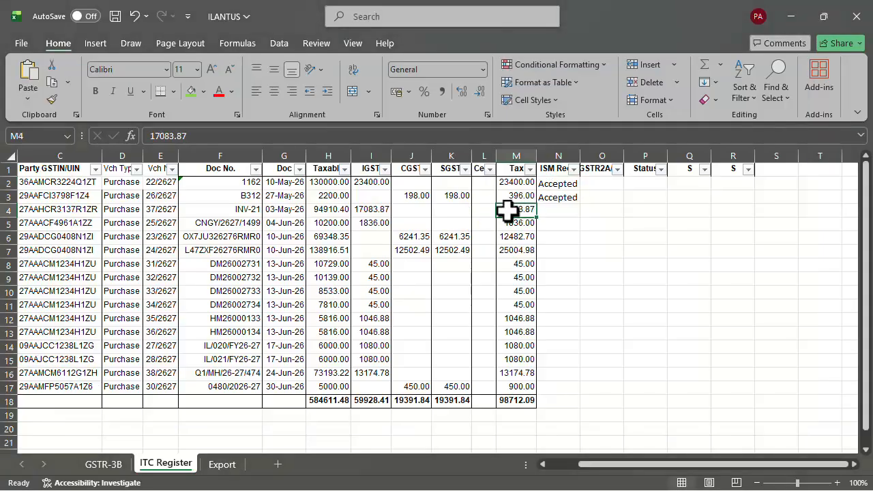
click(54, 210)
double_click(54, 210)
double_click(55, 210)
key(ctrl+c)
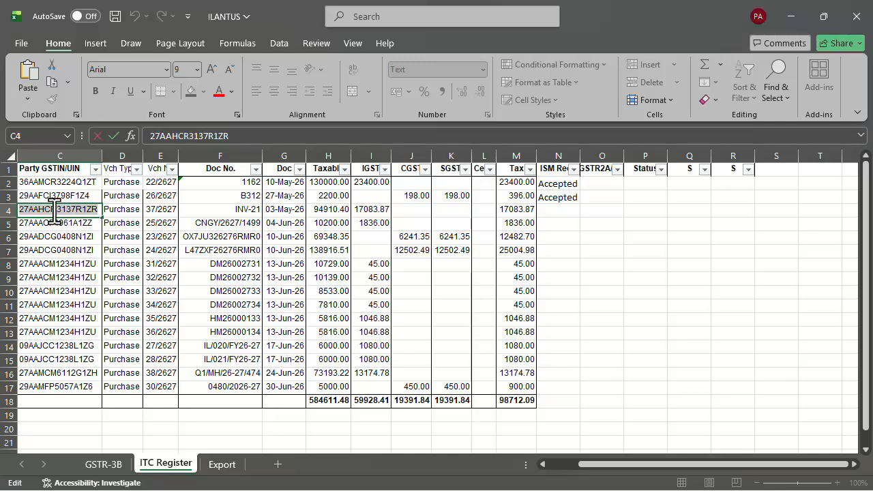
key(alt+Tab)
click(591, 233)
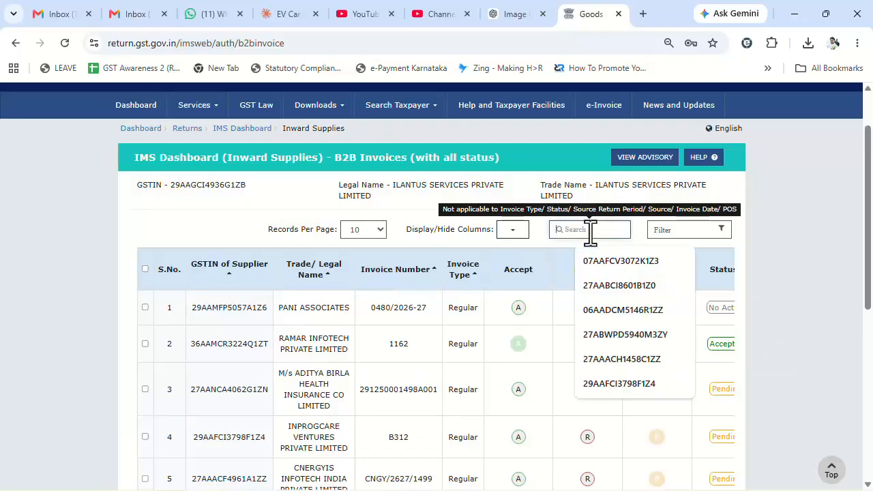
key(ctrl+v)
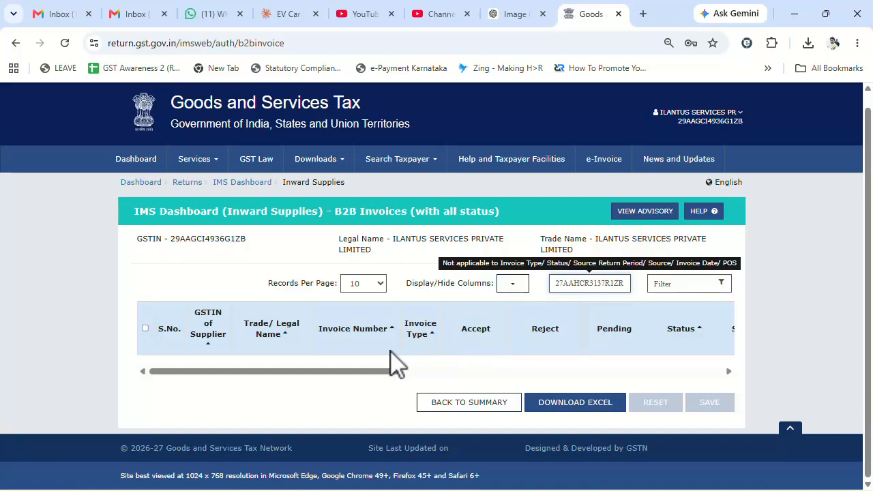
drag(621, 283, 554, 297)
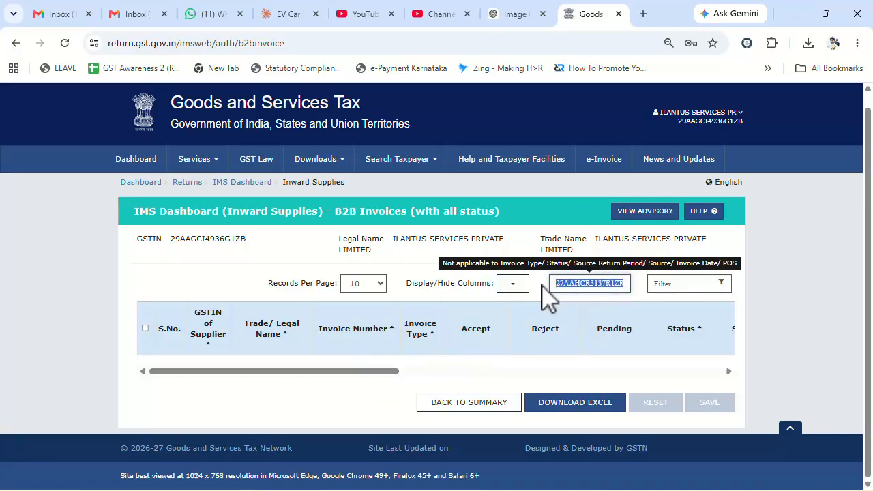
Review row 4's invoice INV-21 and its 03-May-26 date in the ITC Register
key(alt+Tab)
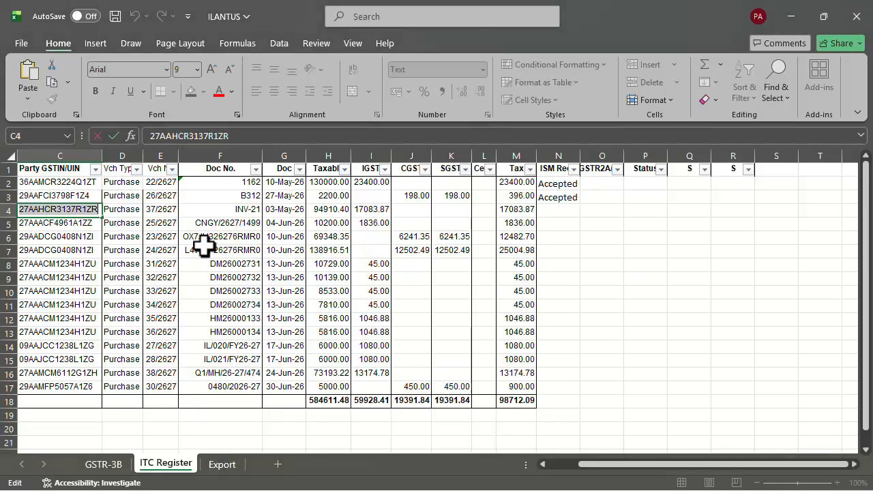
click(196, 213)
drag(74, 205, 266, 209)
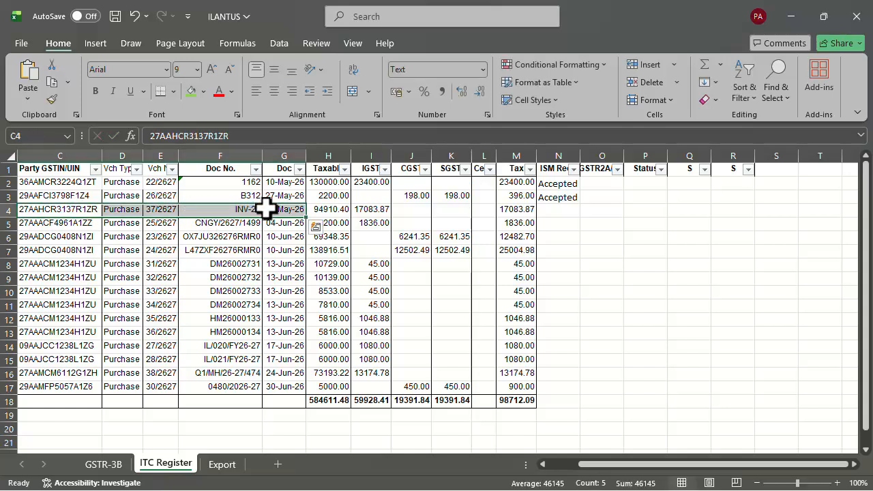
click(68, 214)
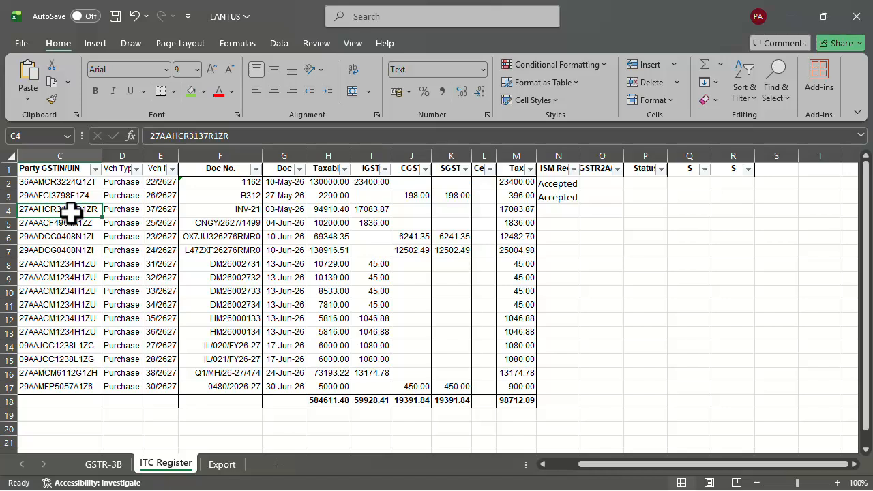
click(278, 213)
drag(59, 205, 329, 203)
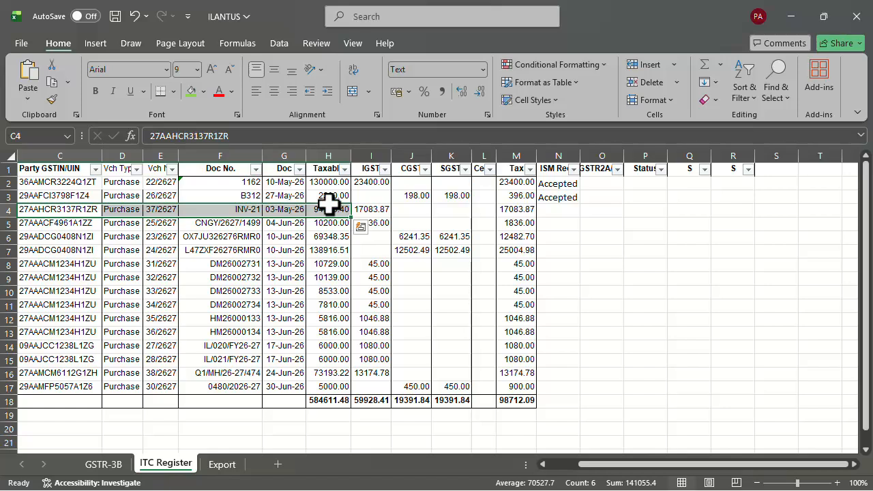
click(282, 209)
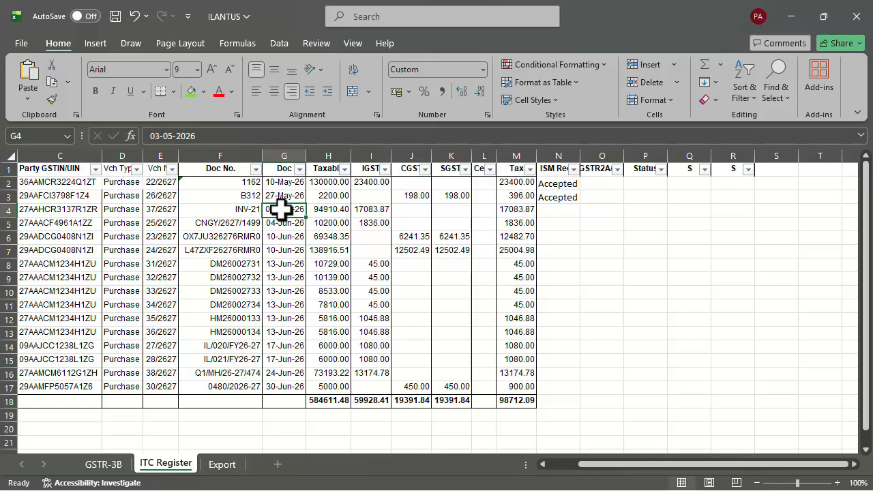
key(alt+Tab)
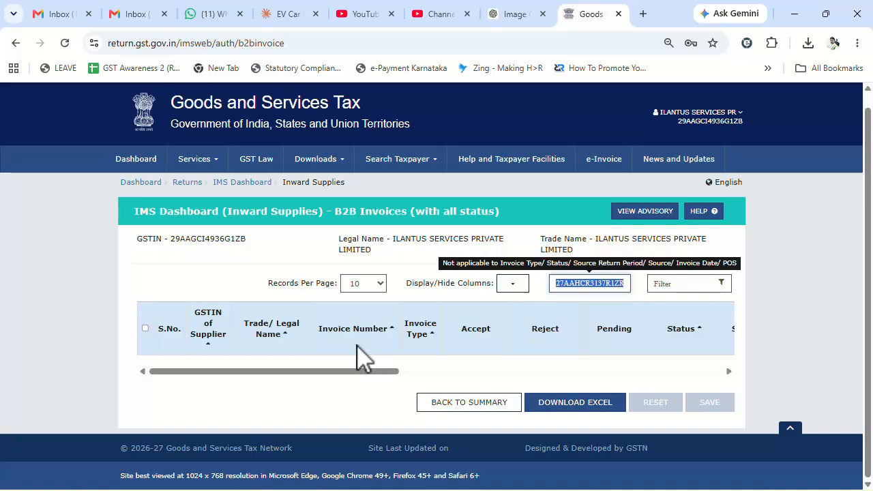
Load the returns dashboard for the Apr - Jun quarter, May period
click(188, 183)
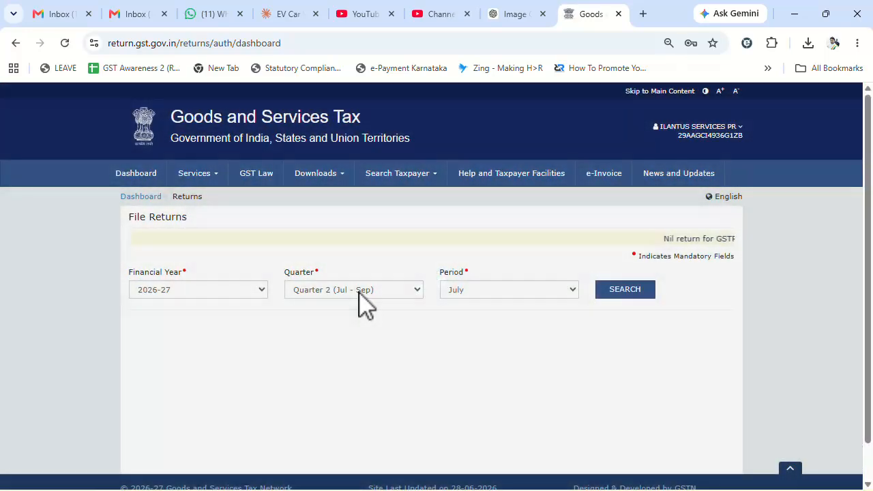
click(358, 290)
click(353, 309)
click(508, 290)
click(494, 324)
click(626, 292)
scroll(465, 320, down, 4)
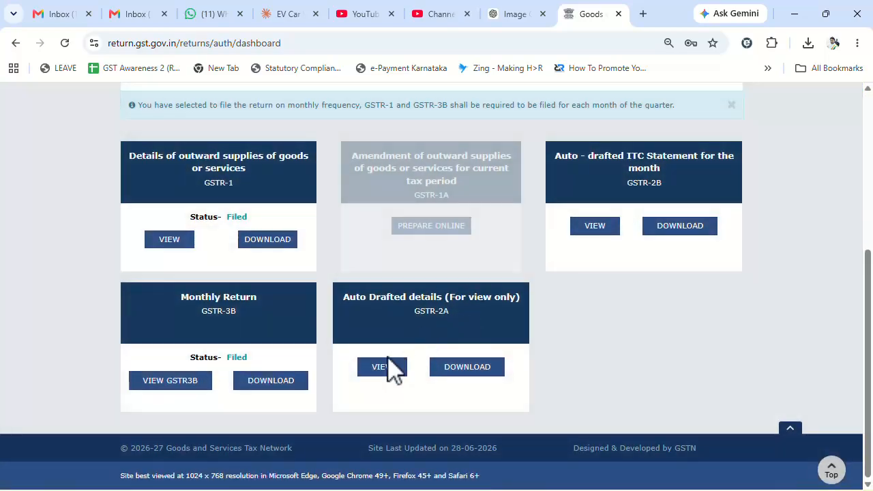
click(380, 372)
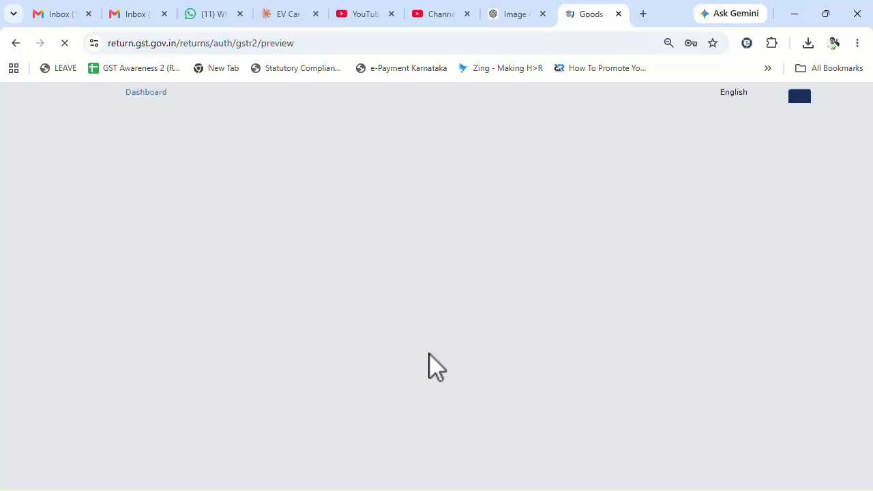
scroll(346, 390, down, 1)
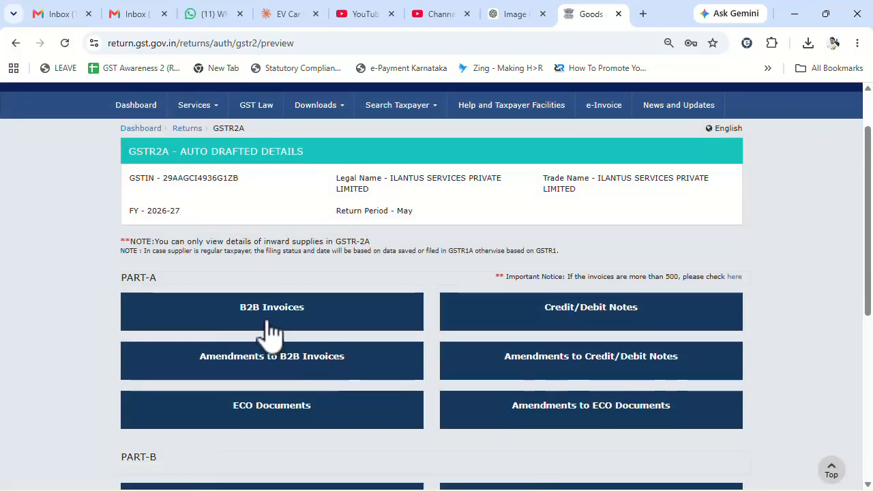
click(272, 334)
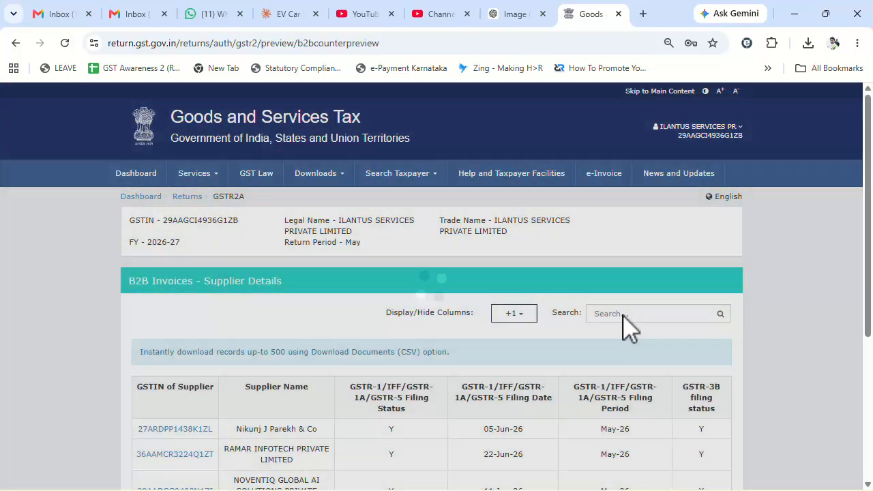
click(623, 315)
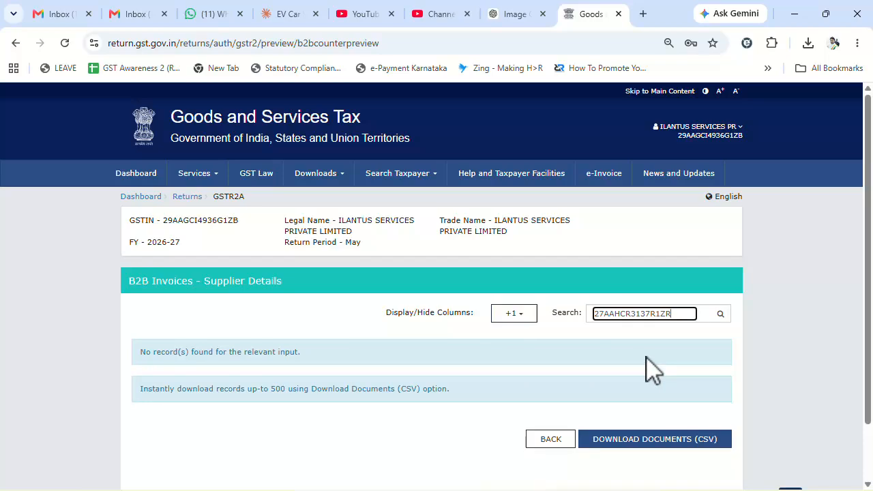
key(alt+Tab)
drag(43, 211, 529, 212)
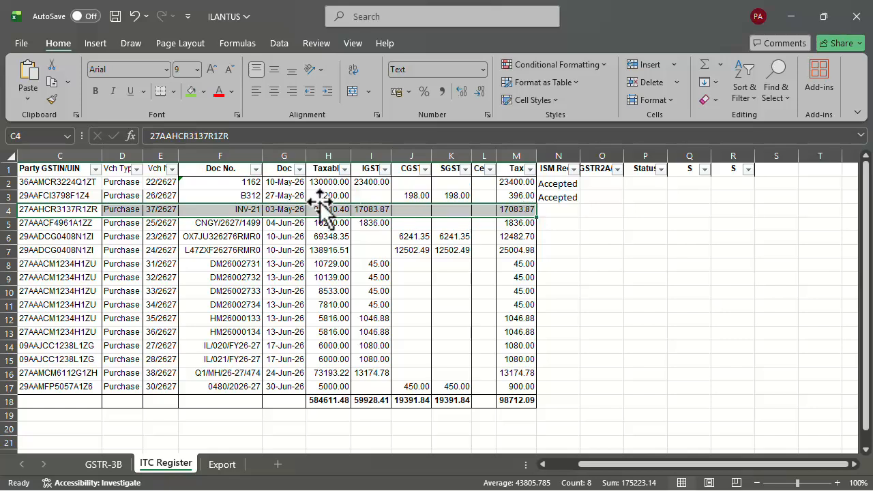
Mark row 4 as Not Available in IMS, Not in GSTR2B, and Not Claimed
drag(60, 208, 523, 209)
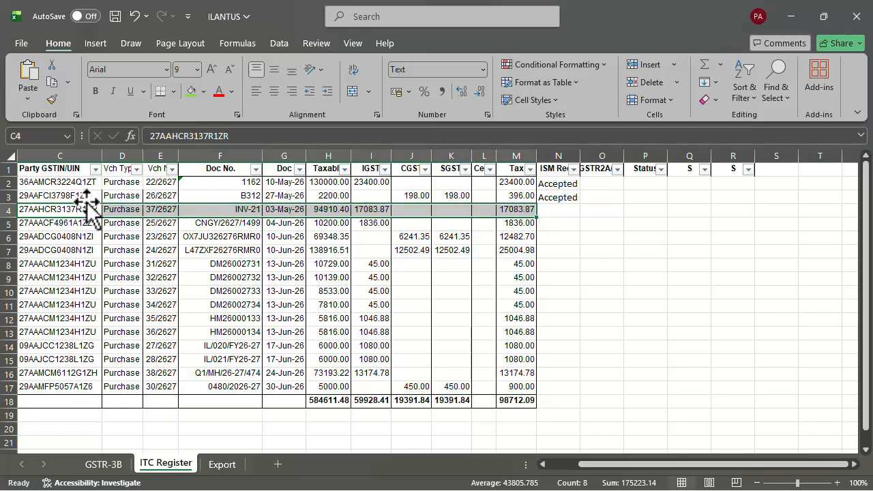
click(551, 210)
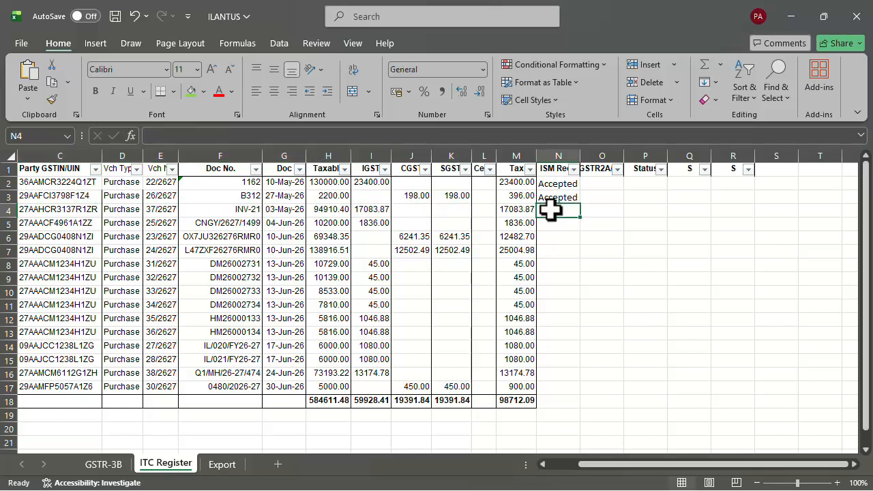
text(Not)
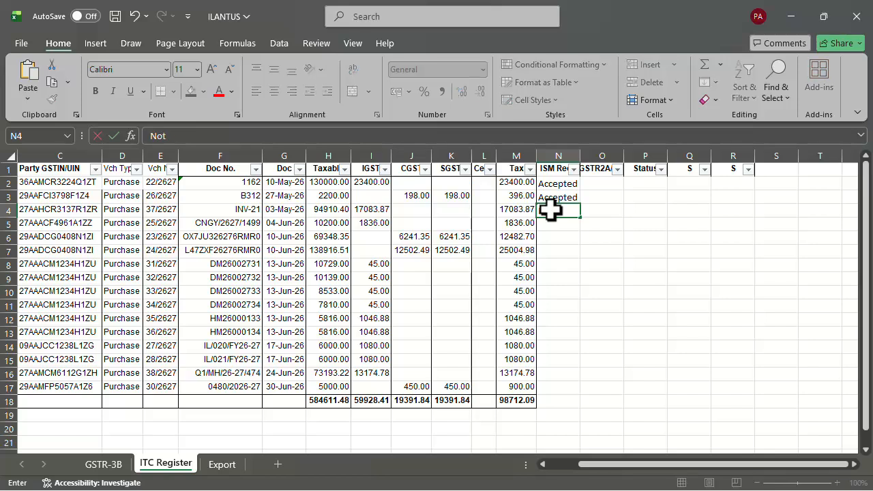
text( Available in IMS)
key(Tab)
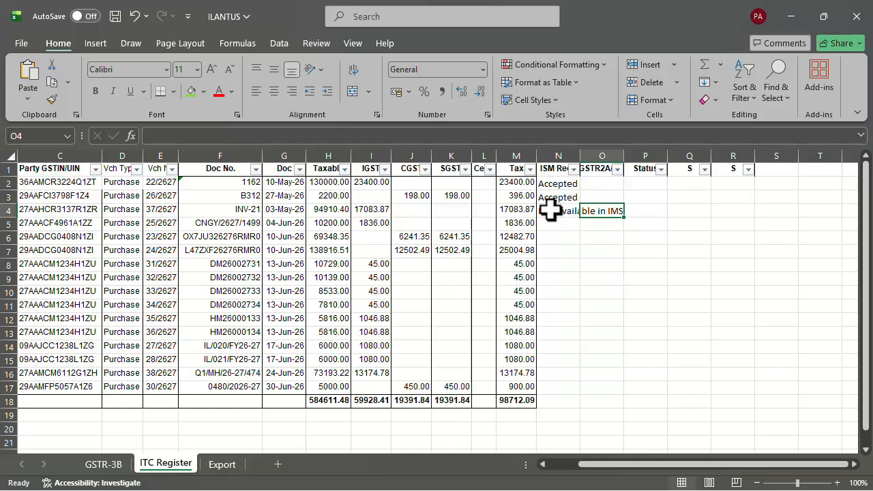
text(Not in GSTR2B)
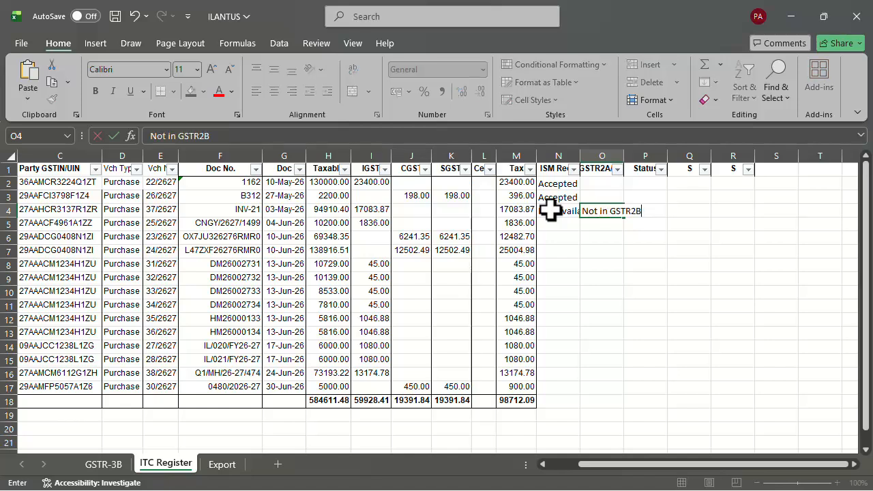
key(Tab)
text(Not Claimed)
key(Return)
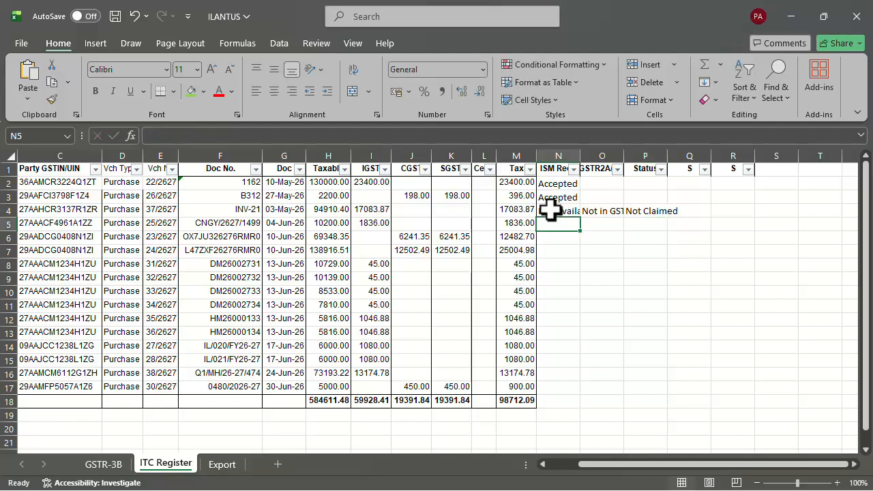
click(631, 214)
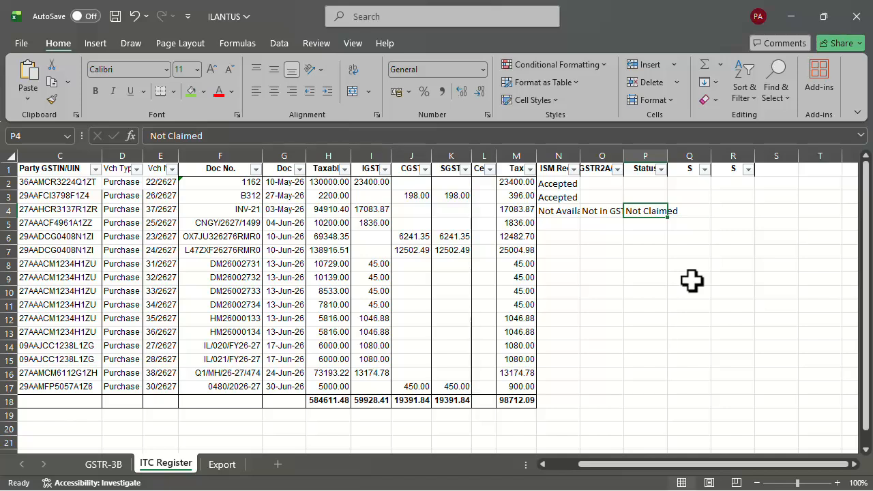
Enter Available in GSTR2B in cells O2 and O3
click(556, 199)
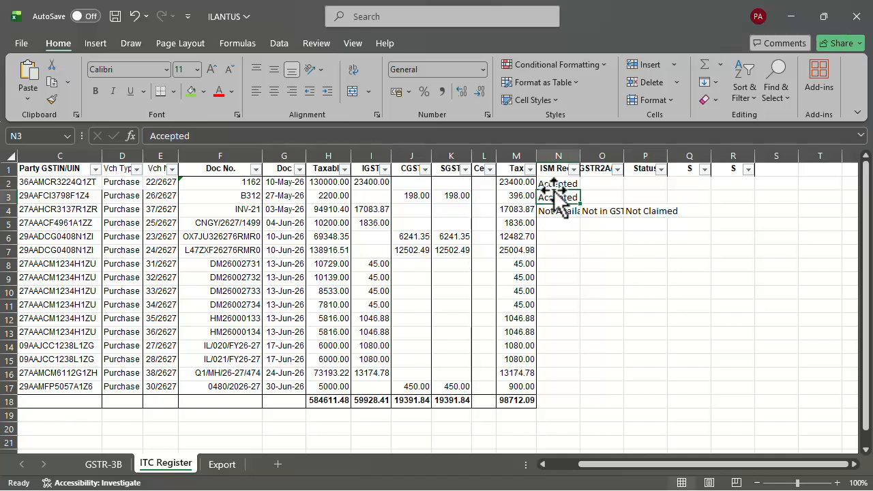
click(597, 184)
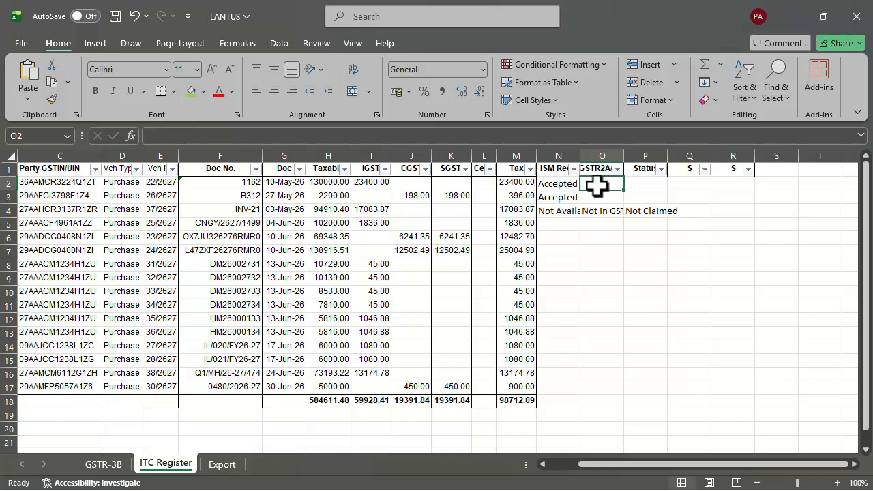
text(Available in GSTR3)
text(B)
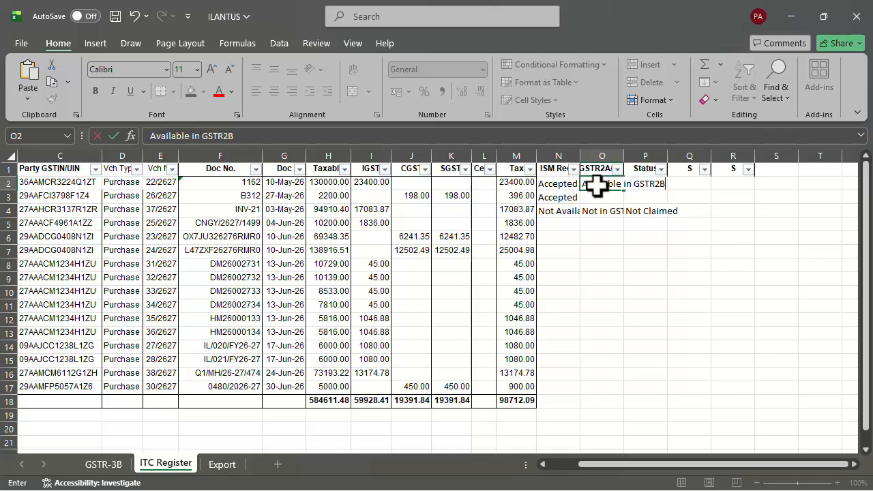
key(ctrl+Return)
key(ctrl+c)
key(Down)
key(ctrl+v)
key(Escape)
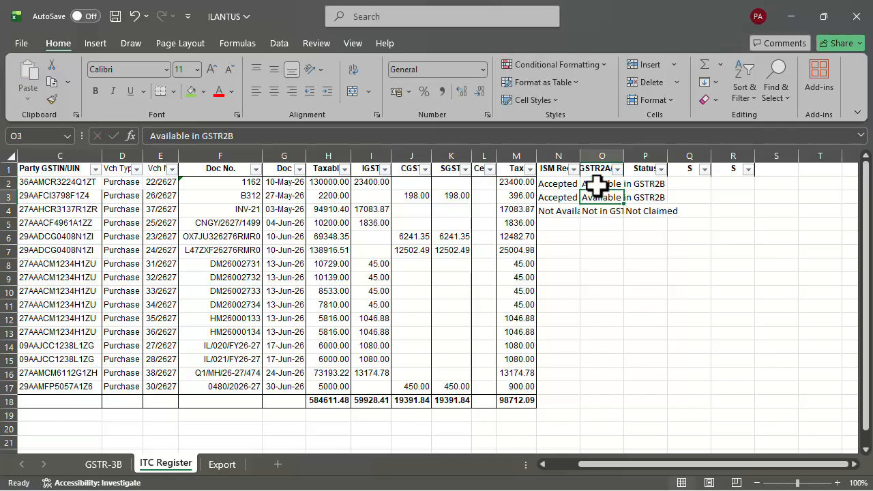
Enter Claimed in cells P2 and P3
key(Up)
key(Right)
text(Claimed)
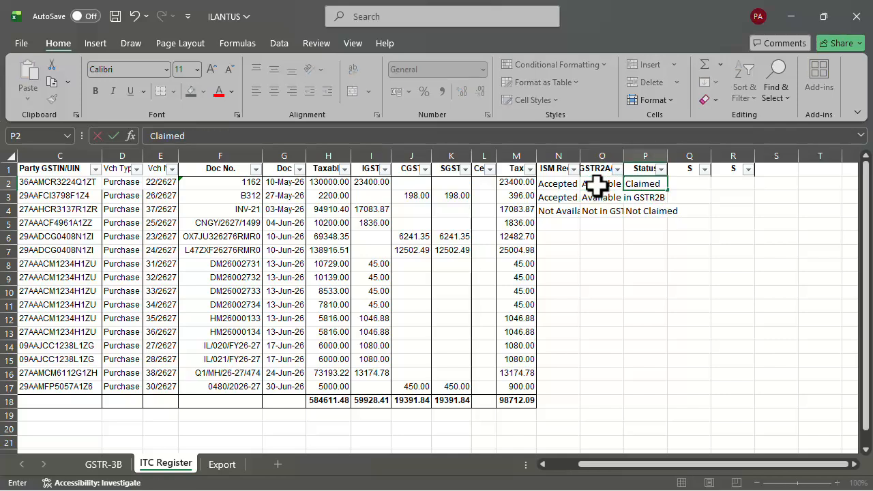
key(ctrl+Return)
key(ctrl+c)
key(Down)
key(ctrl+v)
key(Escape)
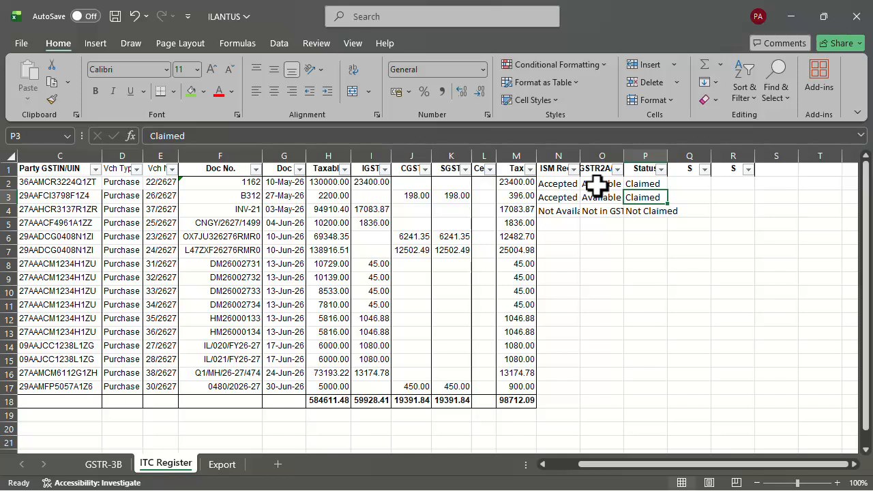
click(86, 225)
double_click(90, 227)
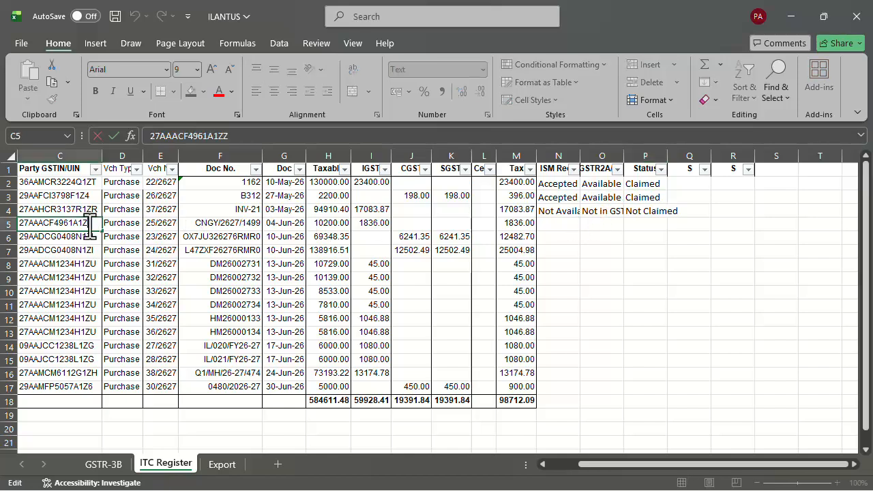
double_click(90, 227)
key(alt+Tab)
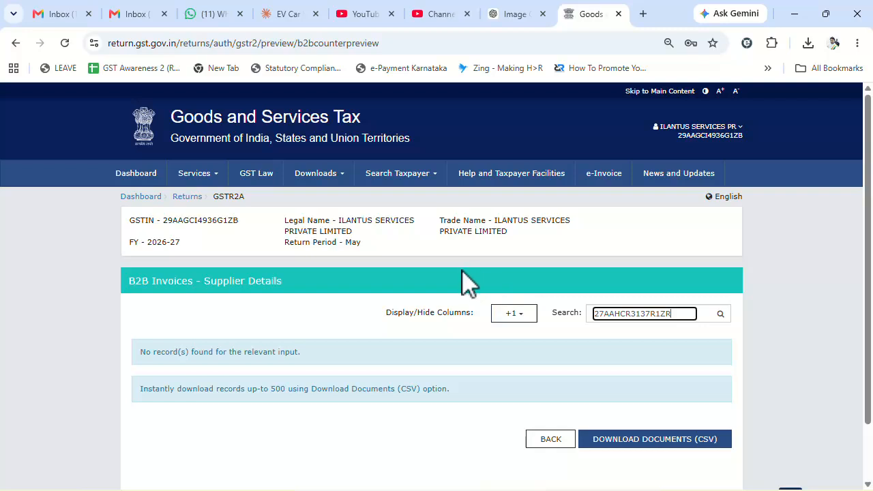
click(208, 178)
mouse_move(238, 199)
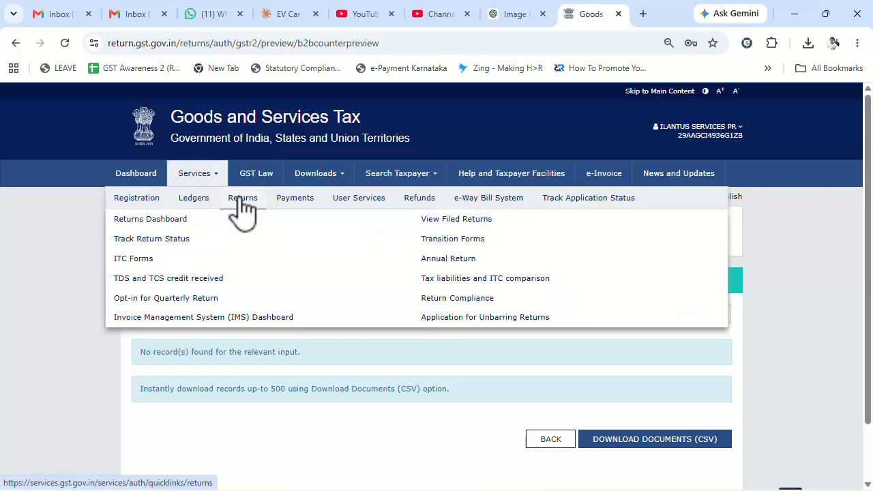
click(227, 317)
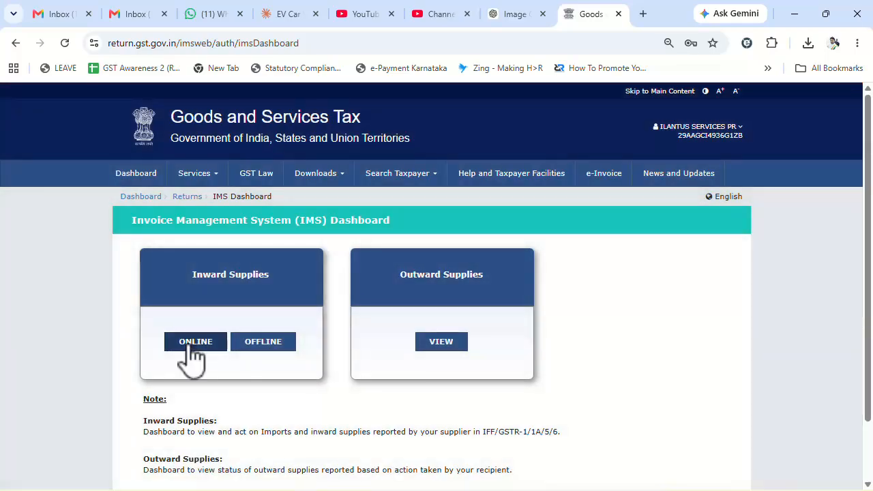
click(193, 343)
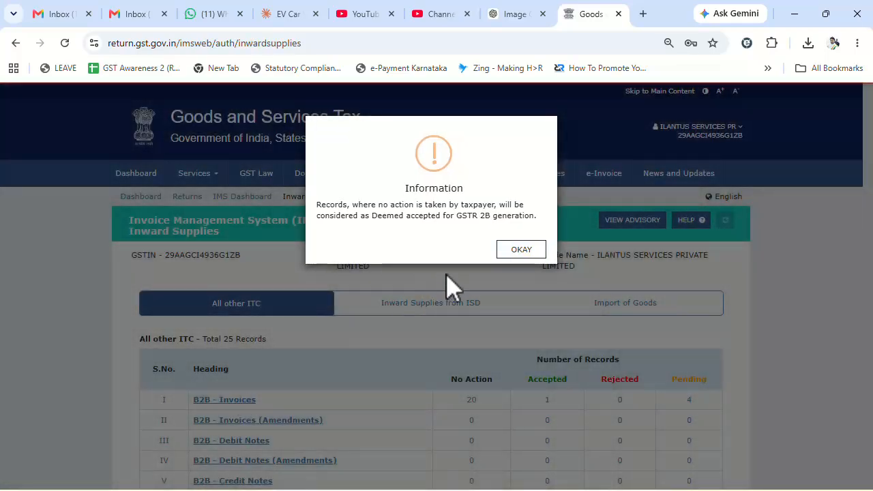
click(526, 250)
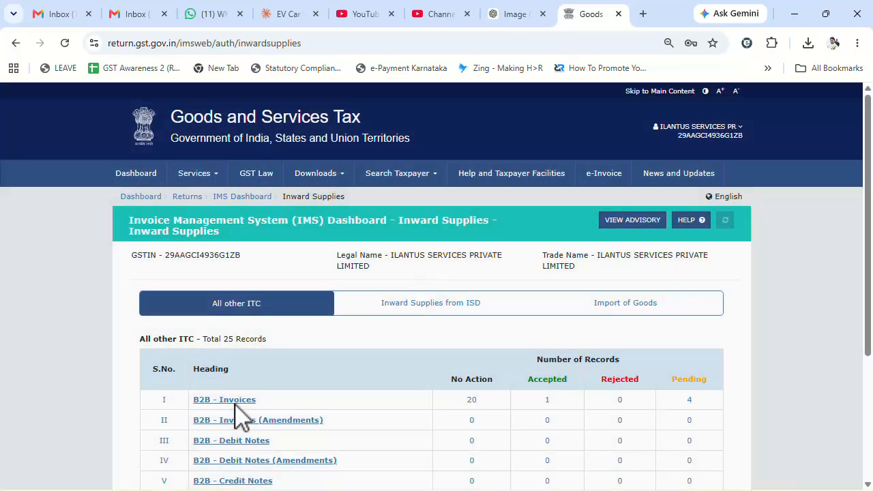
click(228, 402)
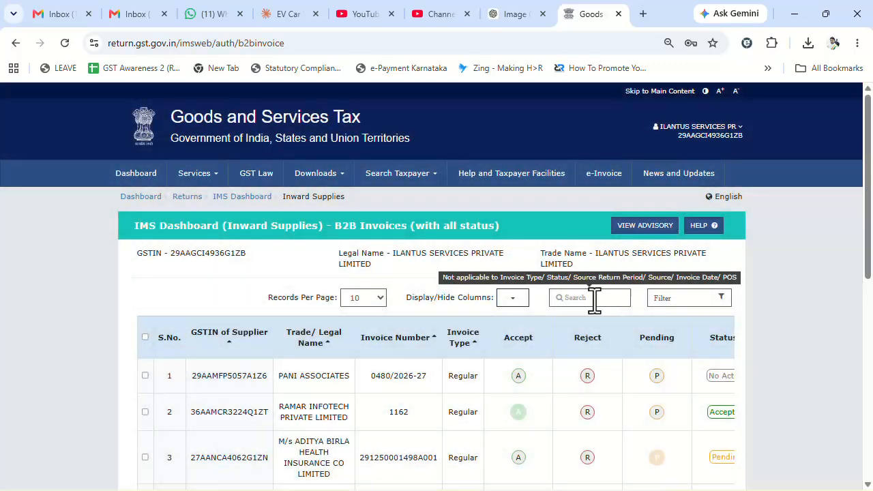
Filter B2B invoices to that GSTIN and compare both invoice numbers with cell F5 in Excel
click(594, 307)
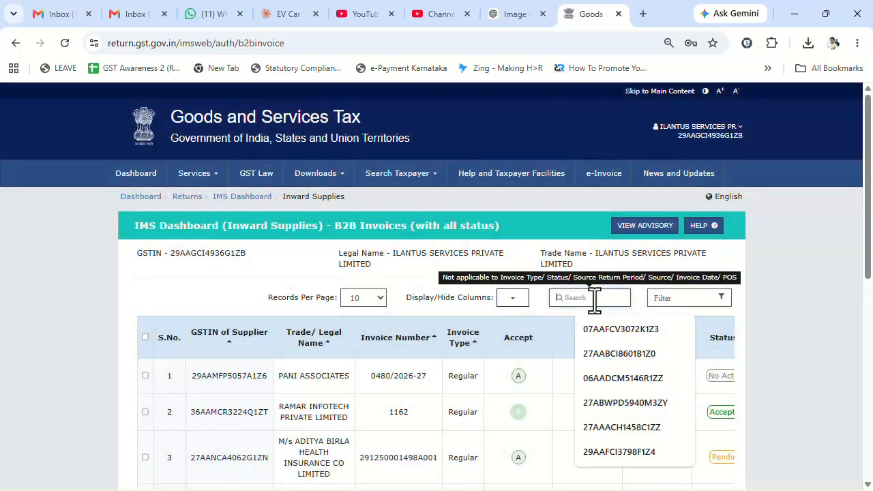
key(ctrl+v)
scroll(564, 307, down, 1)
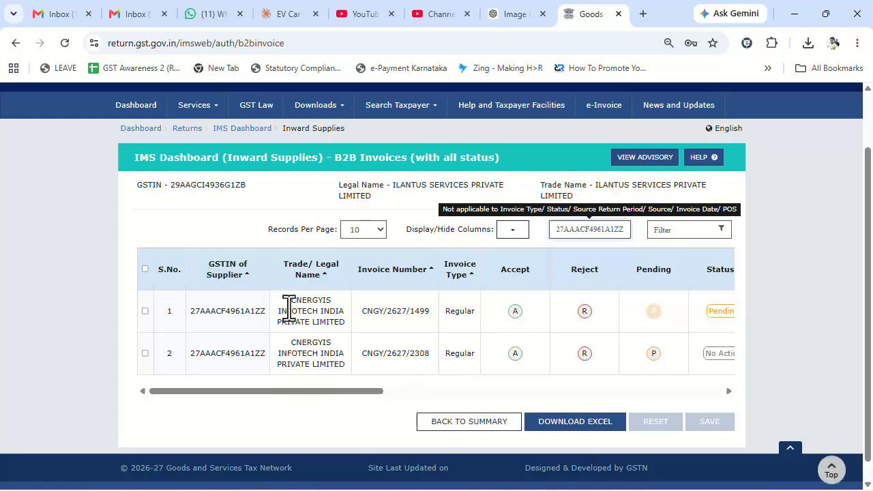
double_click(418, 311)
drag(410, 354, 423, 355)
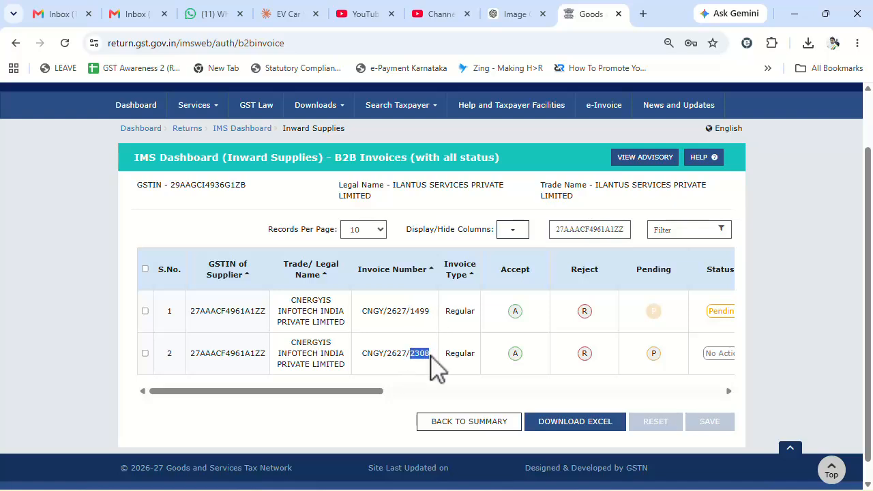
key(alt+Tab)
click(191, 223)
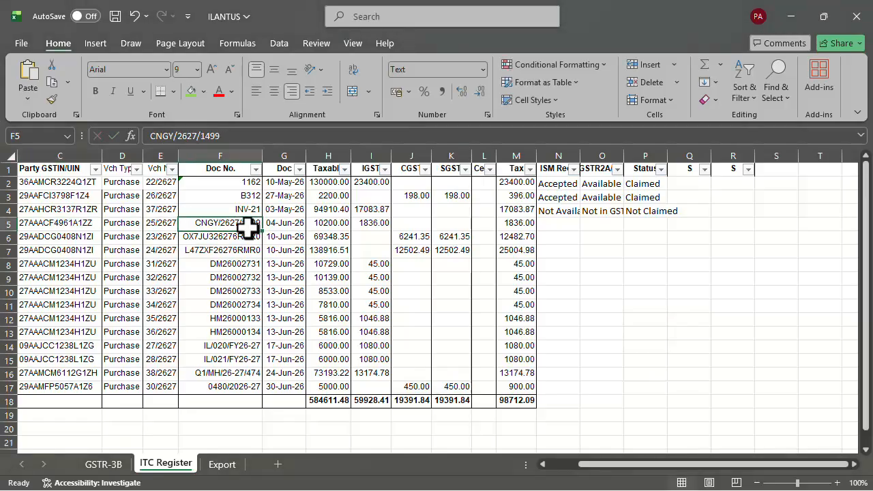
Check F5's invoice number, H5 taxable value and I5 IGST against CNGY/2627/1499's 1,836.00 IGST
double_click(234, 224)
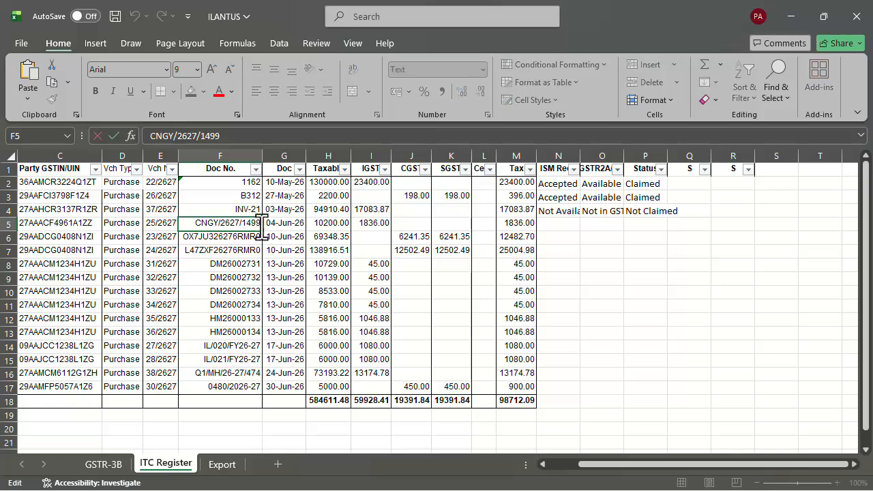
drag(261, 222, 147, 225)
click(335, 228)
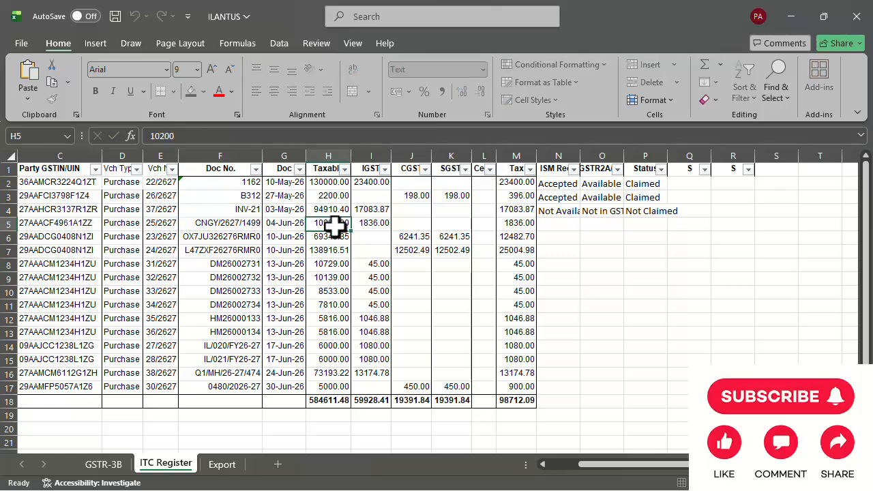
click(370, 227)
key(alt+Tab)
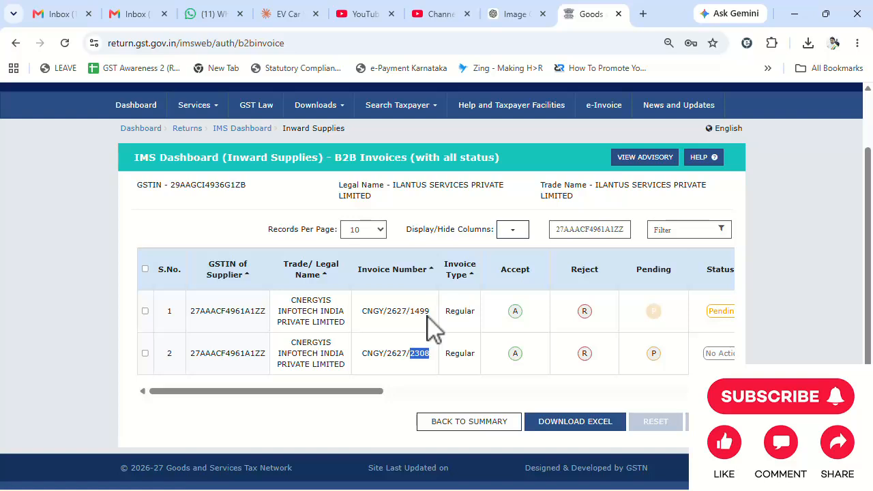
drag(402, 316, 440, 312)
drag(355, 393, 707, 381)
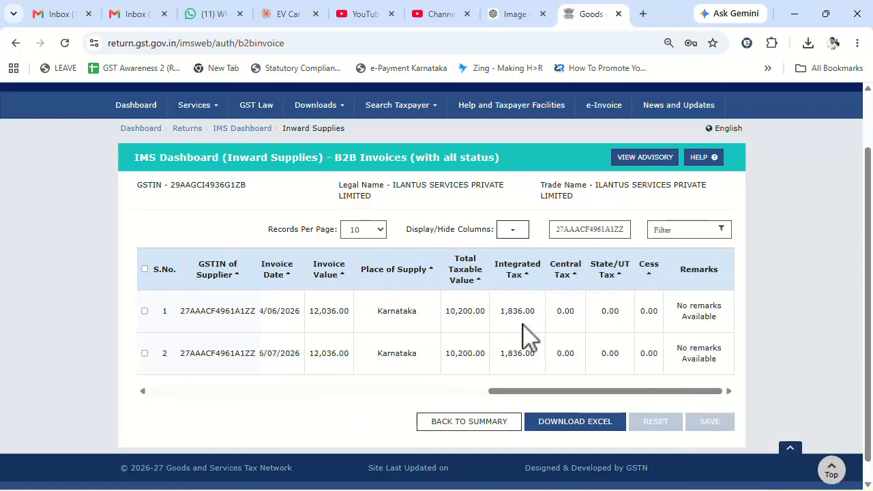
drag(500, 312, 549, 313)
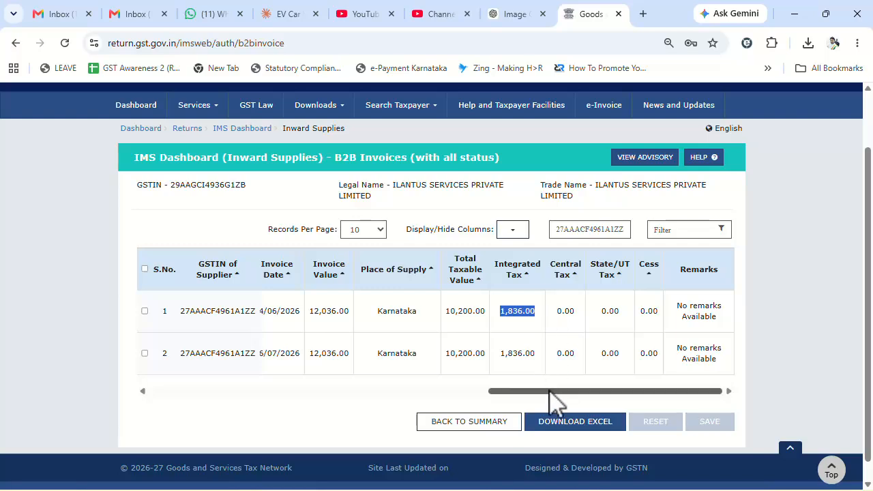
drag(553, 399, 225, 408)
Accept invoice CNGY/2627/1499 in IMS and save the action
click(484, 311)
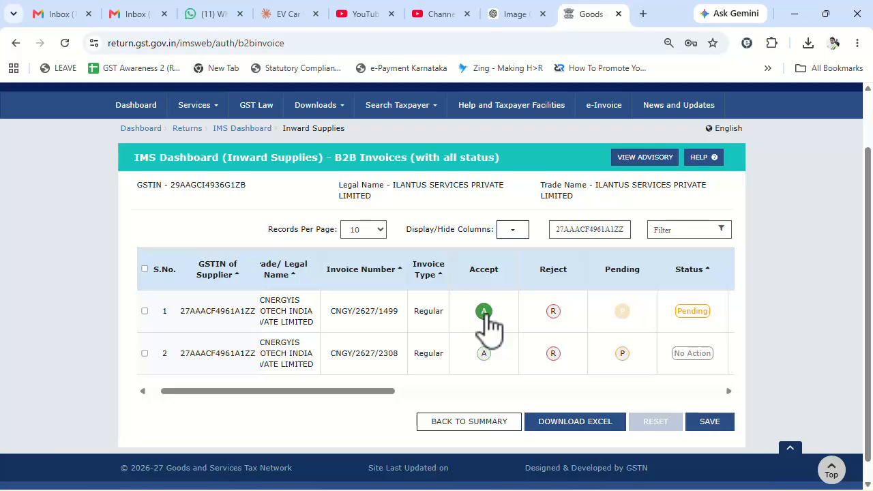
click(713, 423)
click(519, 244)
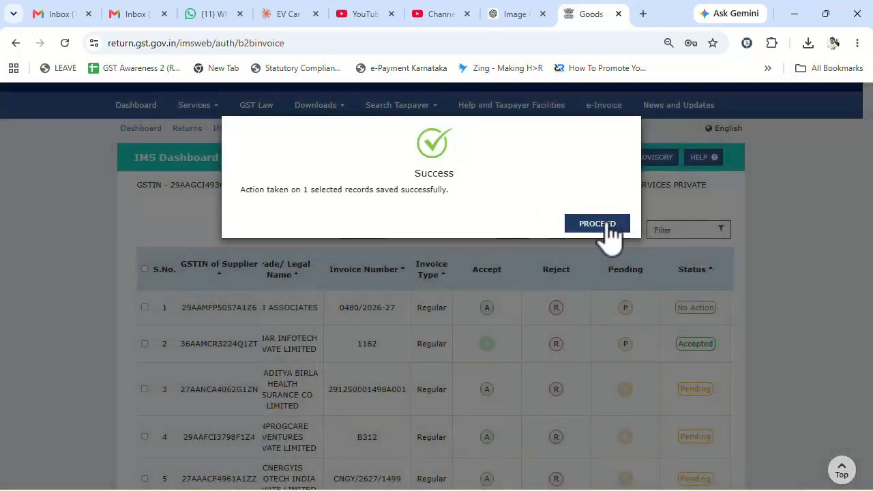
click(609, 225)
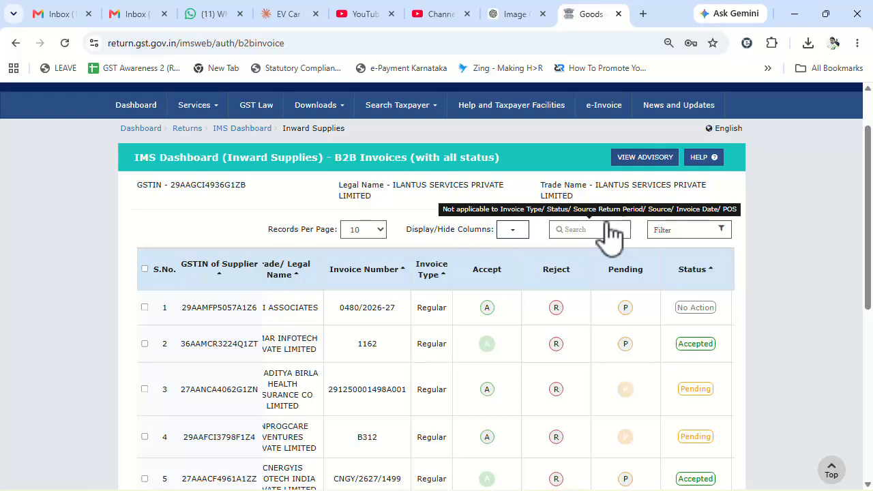
key(alt+Tab)
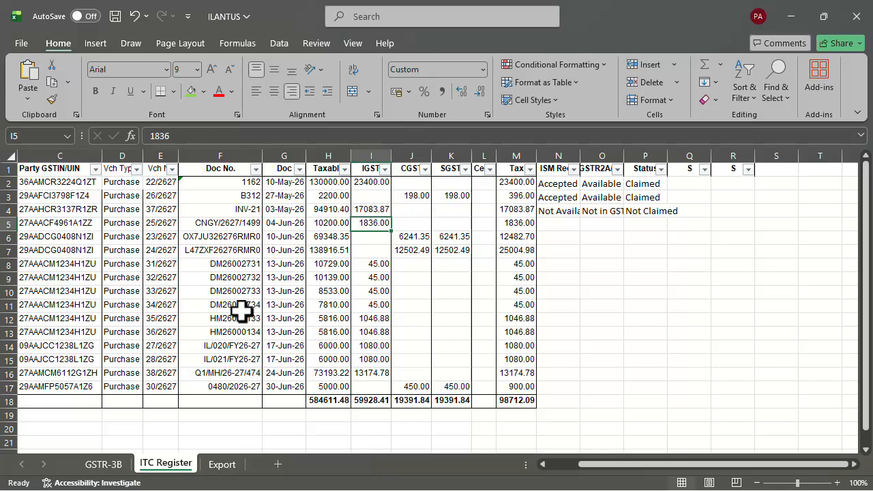
Fill N2:P17 with Accepted/Available/Claimed, rows 4 and 14 Not Available/Not in GSTR2B/Not Claimed; widen column N
drag(62, 236, 69, 384)
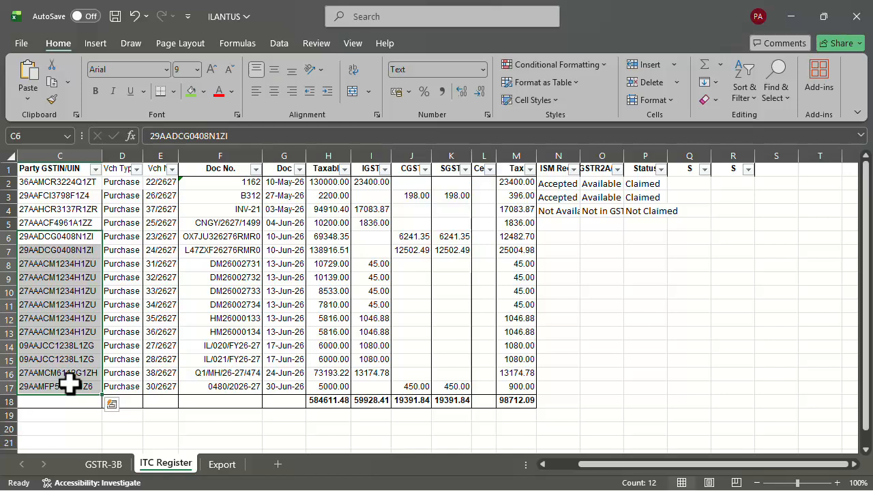
click(555, 228)
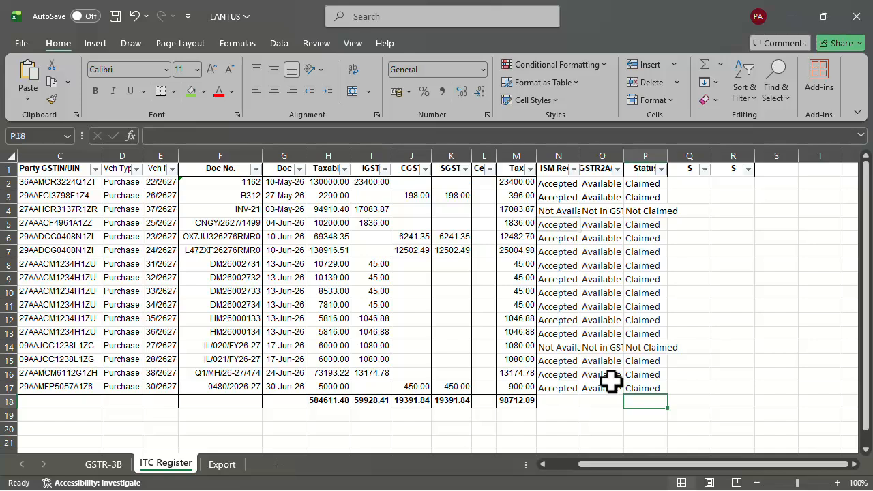
drag(578, 155, 599, 156)
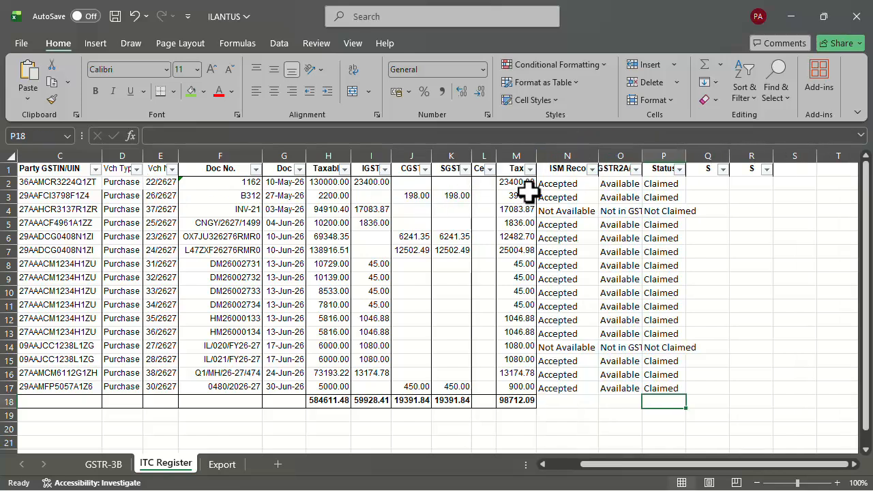
drag(558, 182, 551, 384)
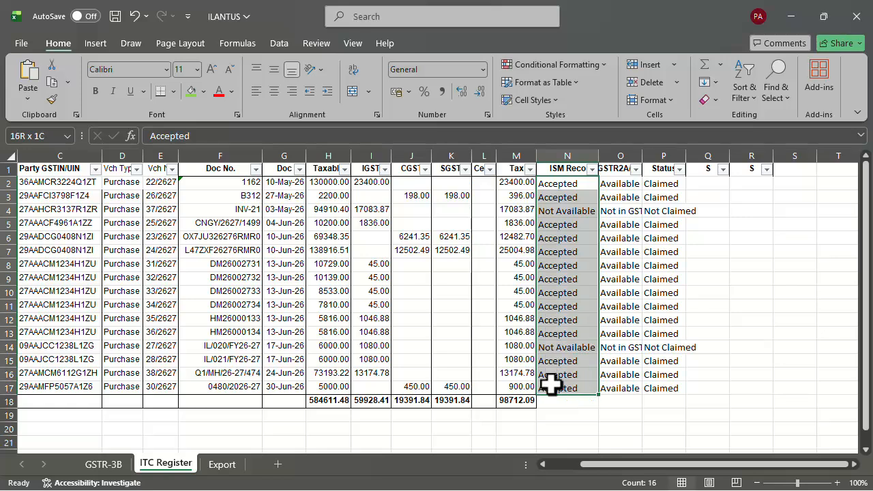
click(559, 348)
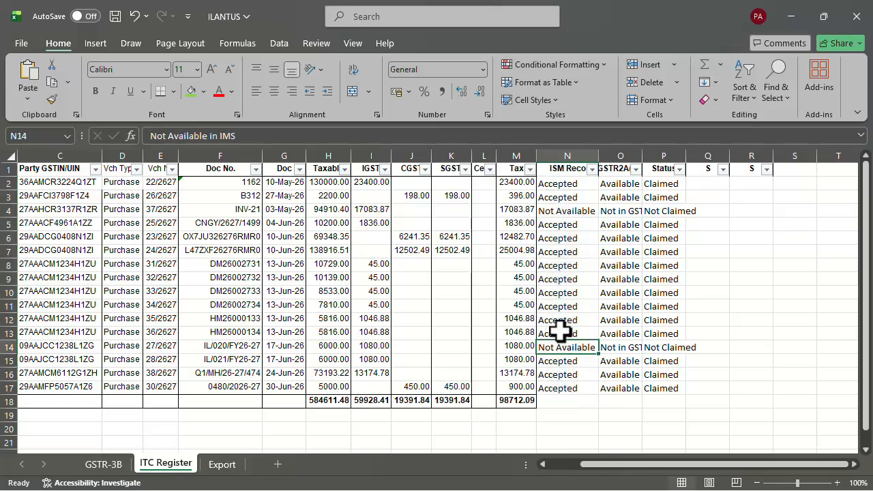
ctrl+click(564, 212)
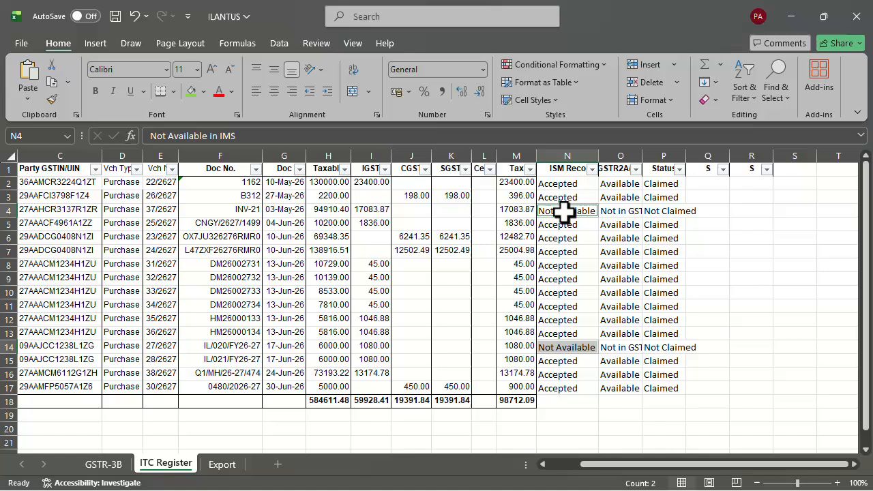
drag(612, 212, 662, 212)
drag(605, 351, 672, 348)
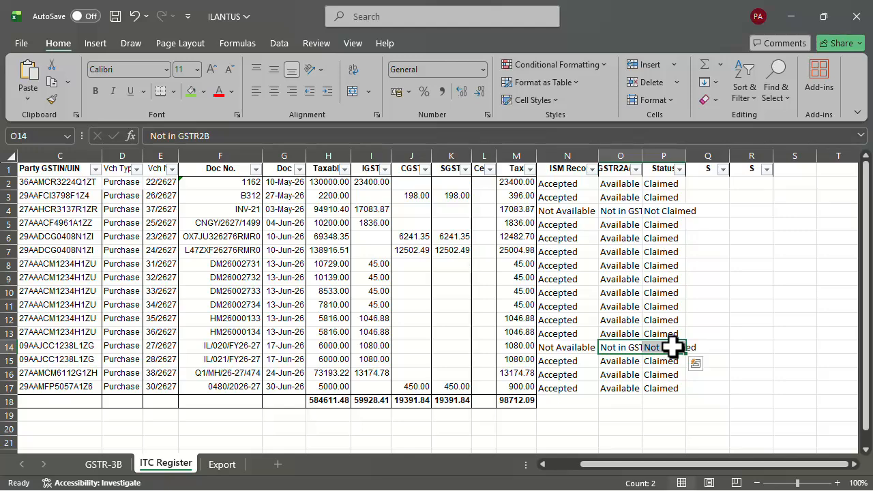
key(alt+Tab)
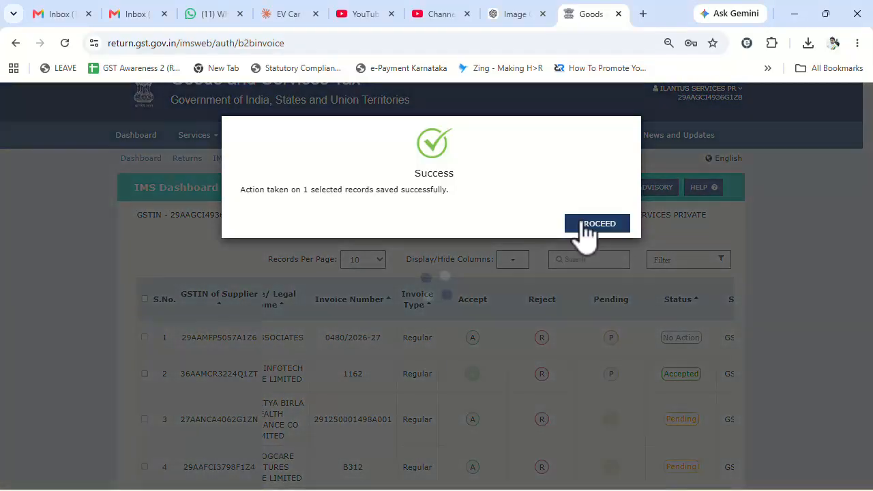
Review statuses: 0480/2026-27 and DM26002731–DM26002733 Accepted, CNGY/2627/2308 still No Action
click(576, 230)
scroll(699, 363, down, 2)
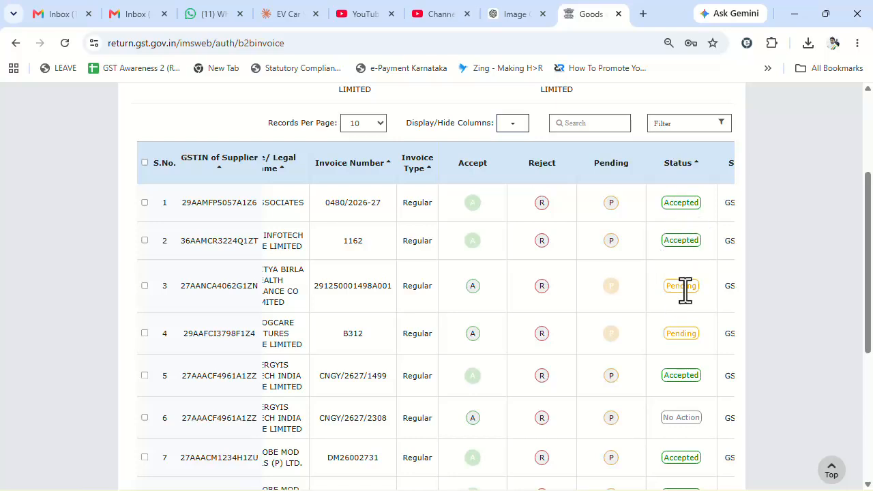
scroll(686, 356, down, 1)
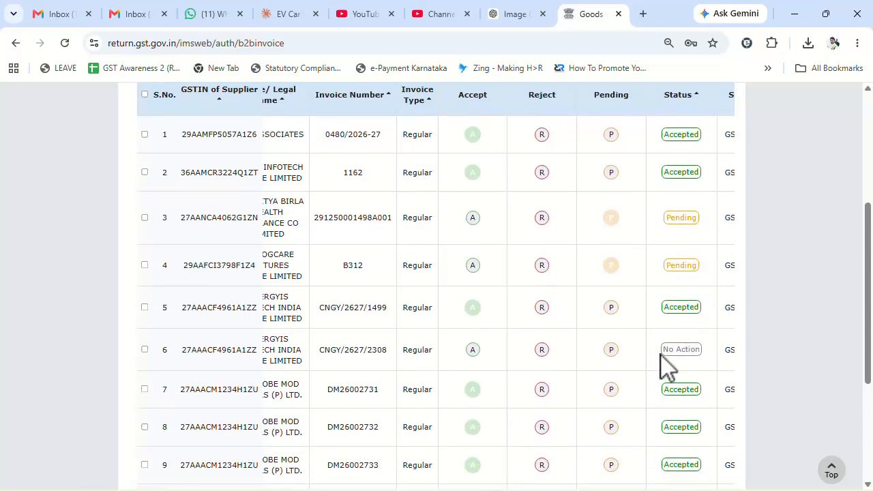
drag(660, 353, 702, 355)
scroll(665, 367, up, 2)
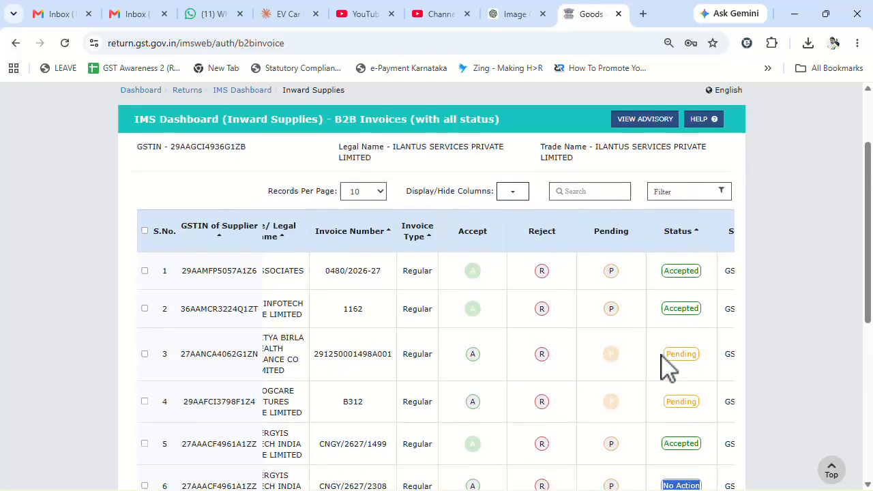
scroll(684, 344, up, 1)
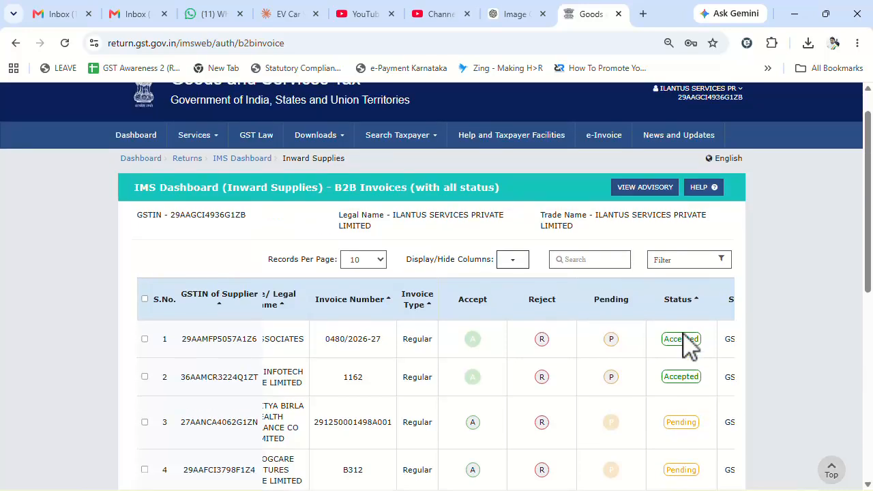
Filter the B2B invoice list by Status No Action, leaving nine invoices
click(695, 270)
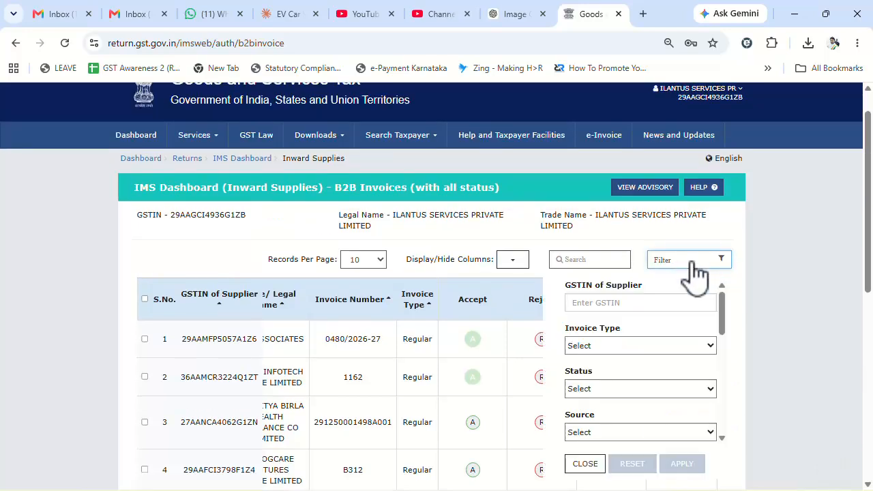
scroll(662, 350, down, 2)
scroll(665, 352, up, 1)
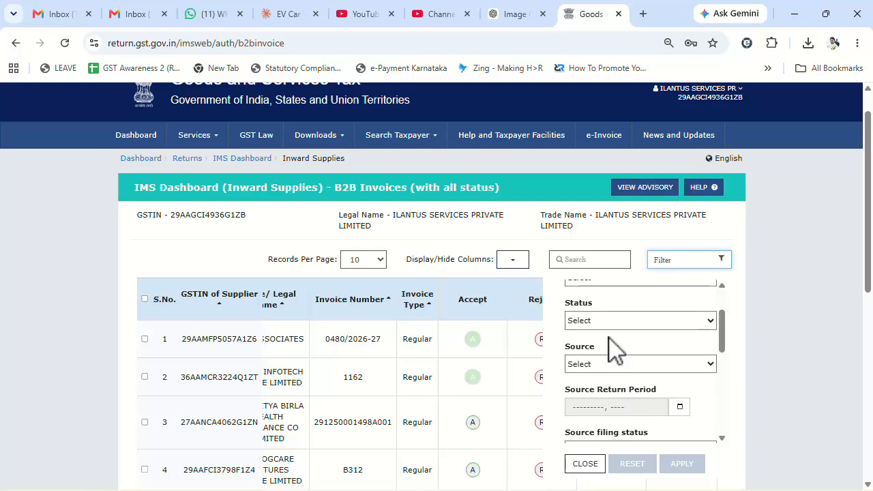
click(600, 322)
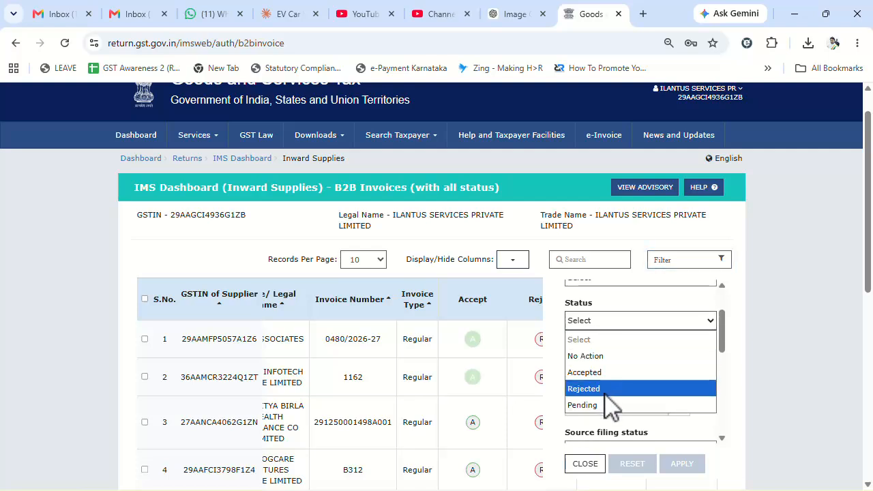
click(585, 356)
scroll(870, 310, down, 1)
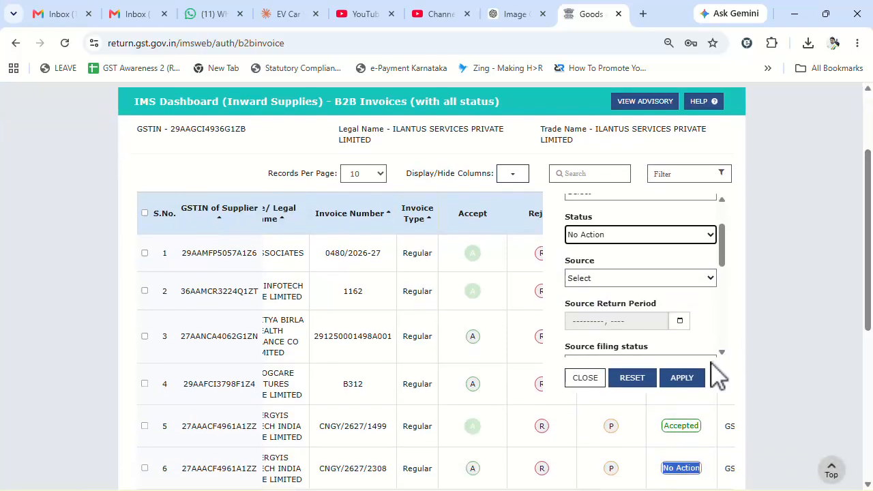
click(682, 377)
scroll(723, 273, down, 1)
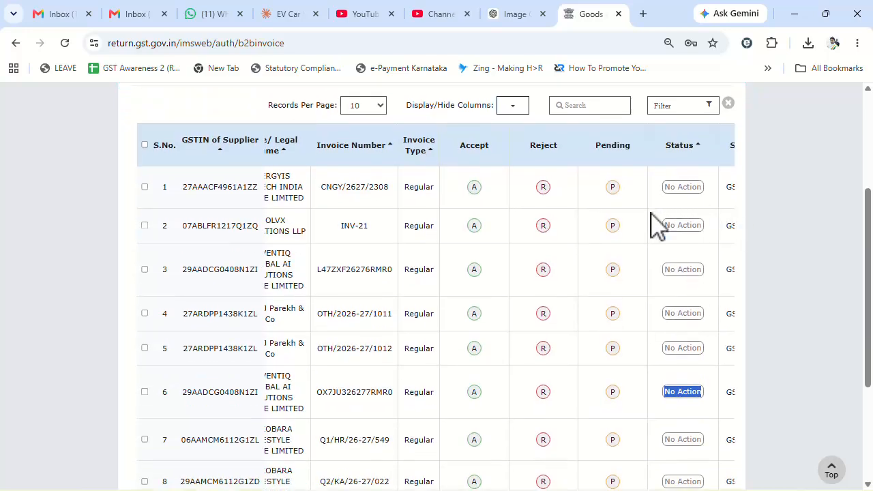
scroll(672, 253, down, 2)
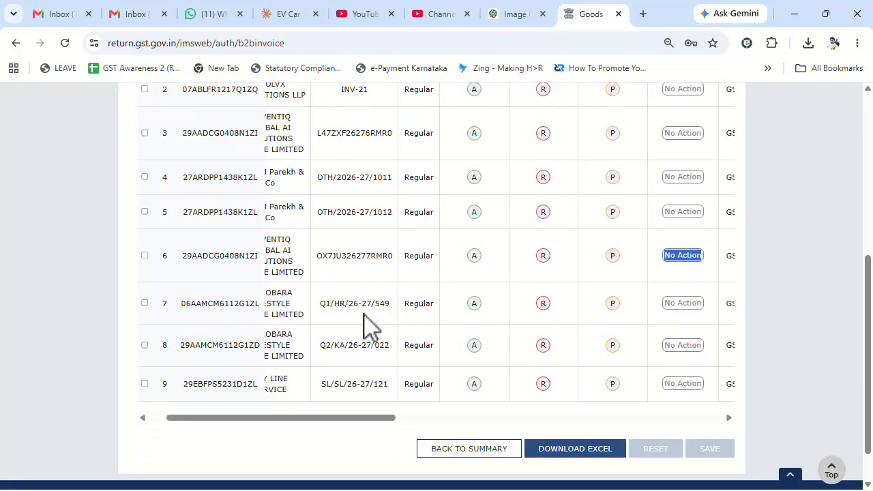
scroll(298, 296, up, 2)
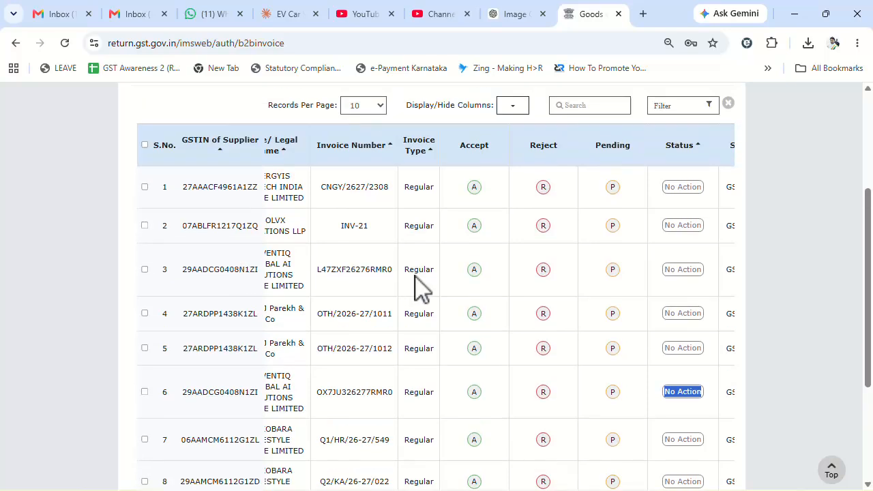
scroll(561, 318, down, 1)
scroll(559, 320, up, 2)
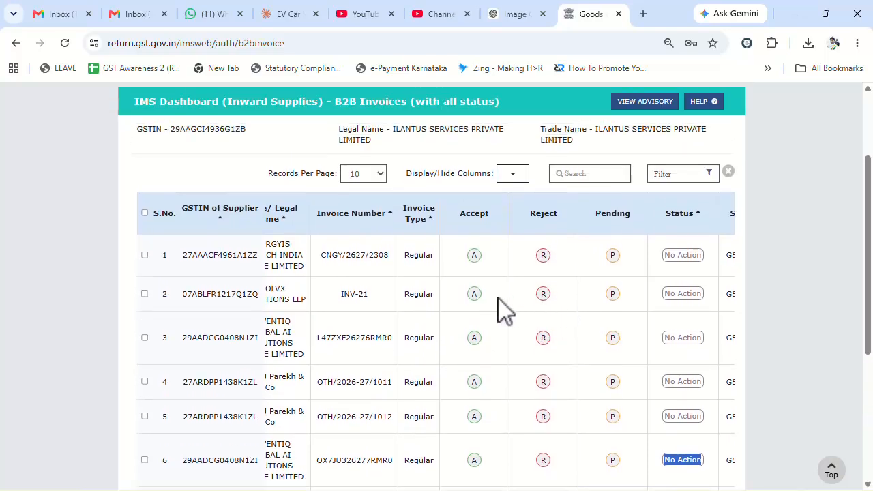
Select all nine No Action invoices across pages and mark them Pending without remarks
click(145, 213)
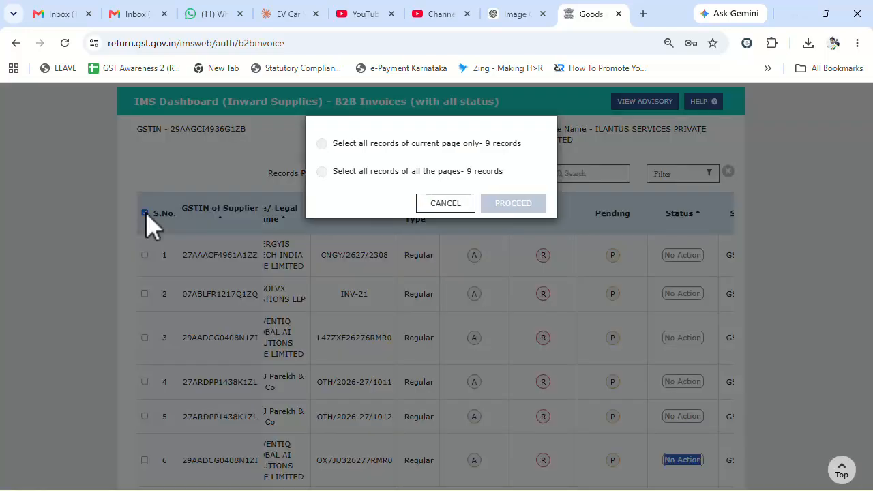
click(322, 172)
click(505, 206)
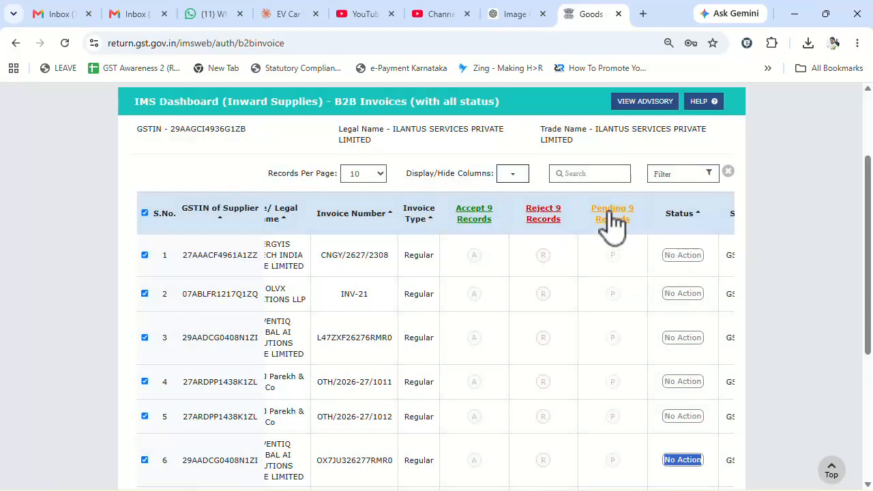
click(612, 213)
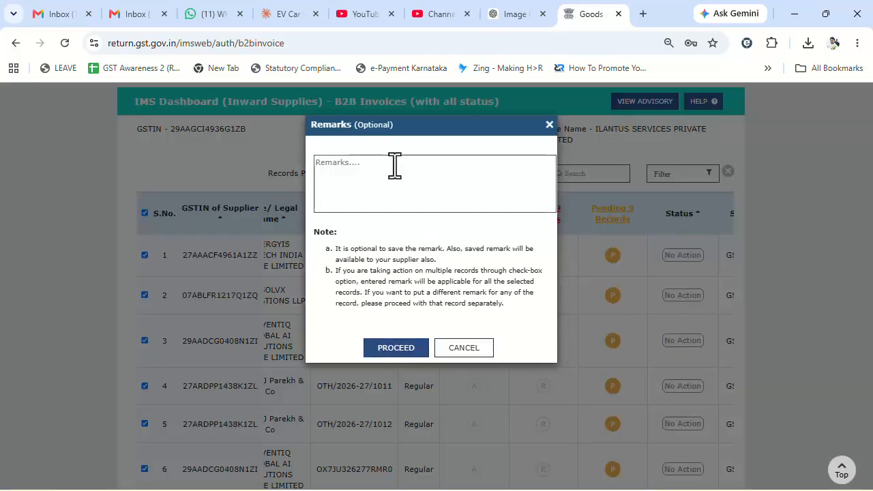
click(362, 170)
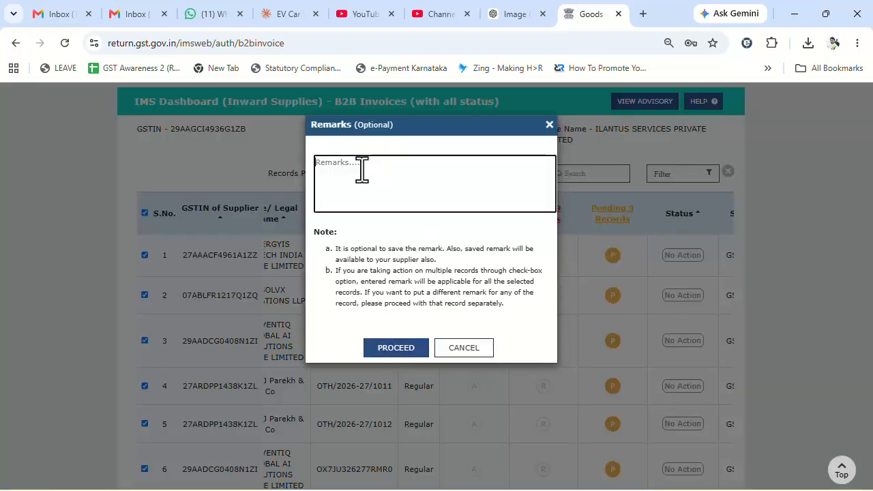
click(394, 350)
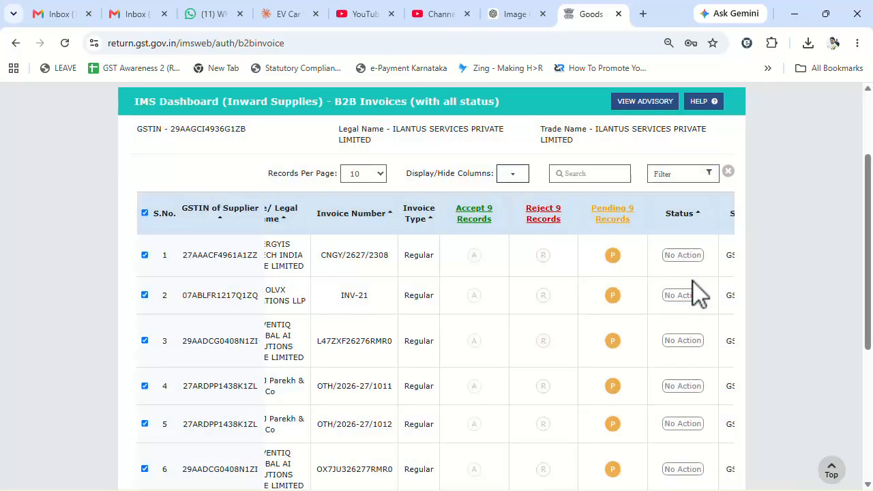
Save the Pending action for the nine records and acknowledge the success message
scroll(713, 263, down, 4)
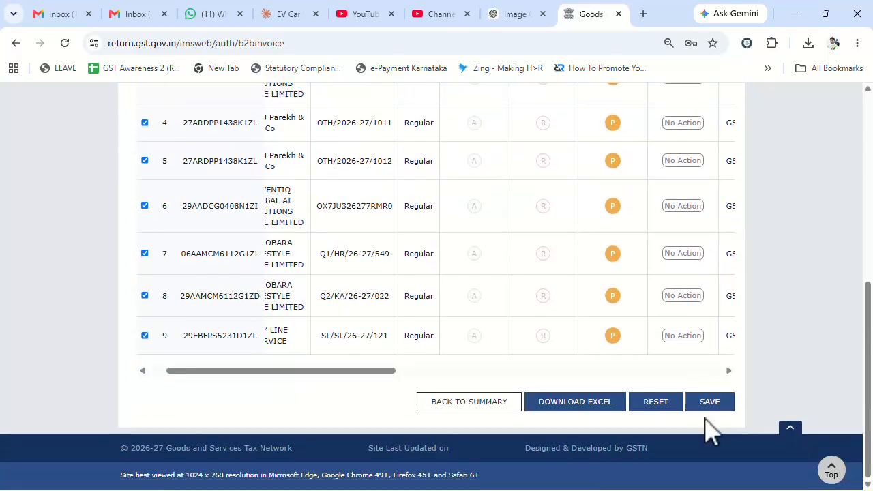
click(709, 408)
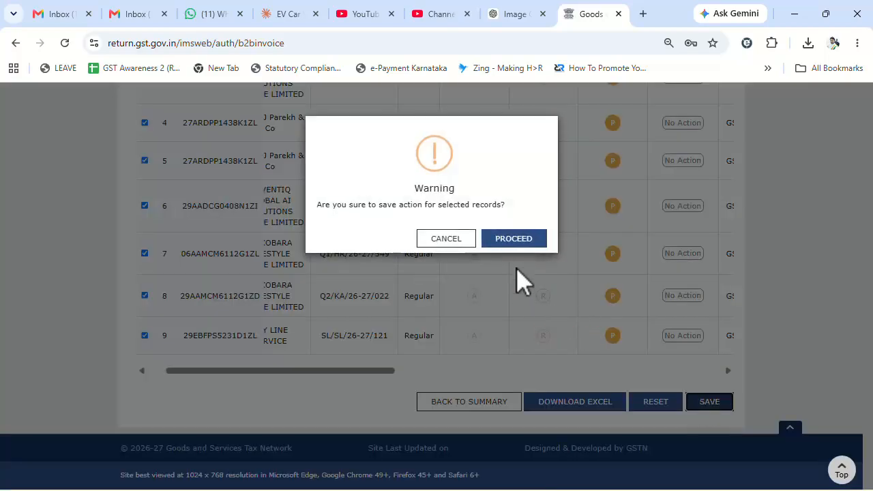
click(513, 238)
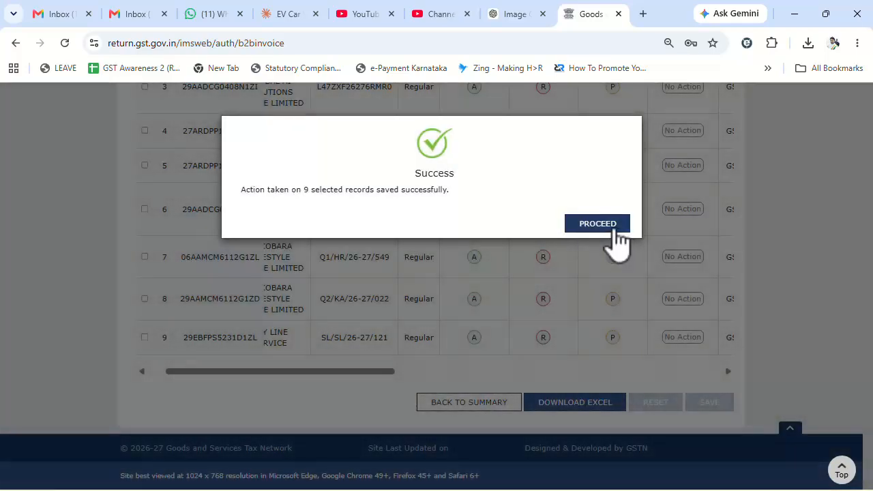
click(608, 227)
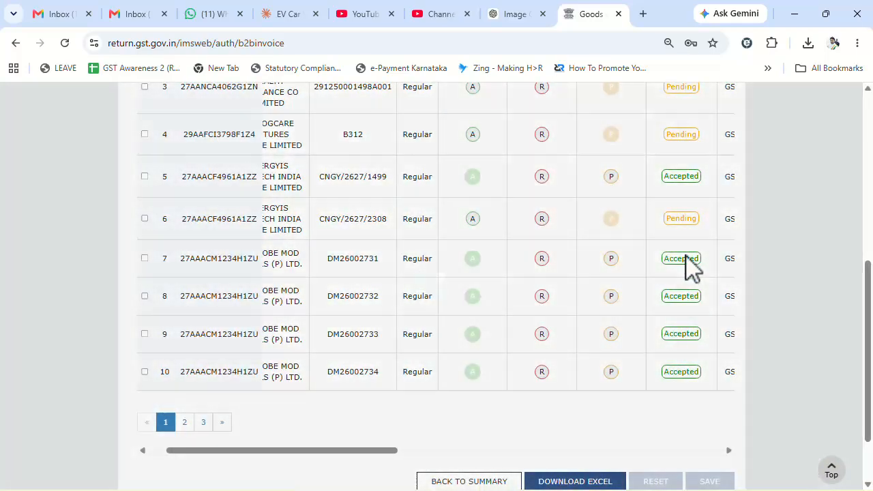
scroll(532, 317, down, 2)
scroll(532, 317, down, 1)
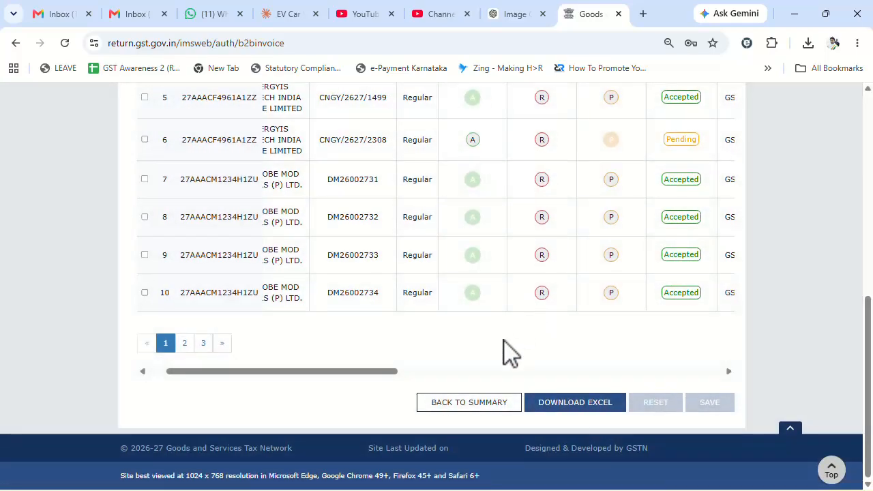
click(448, 404)
Verify B2B counts (0 No Action, 13 Accepted, 0 Rejected, 12 Pending) and request GSTR-2B recompute for June 2026
scroll(669, 331, down, 2)
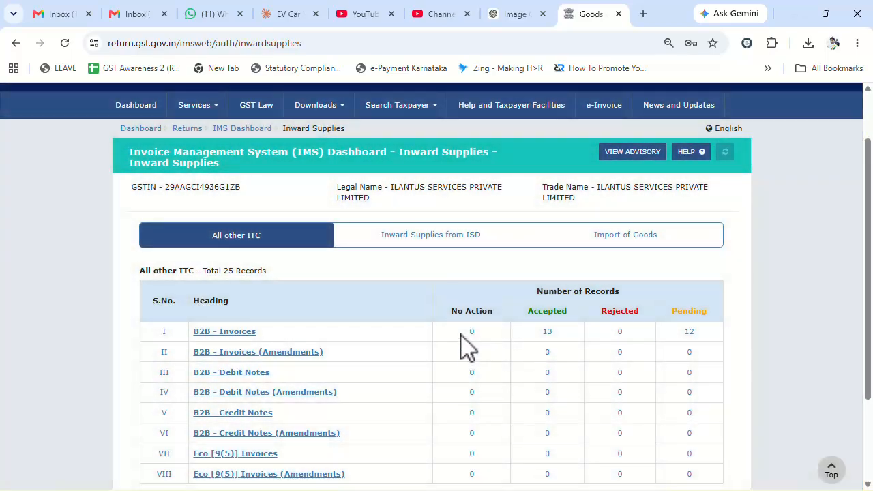
drag(465, 332, 481, 334)
drag(541, 333, 559, 334)
drag(679, 333, 701, 336)
drag(611, 335, 635, 336)
scroll(863, 351, down, 3)
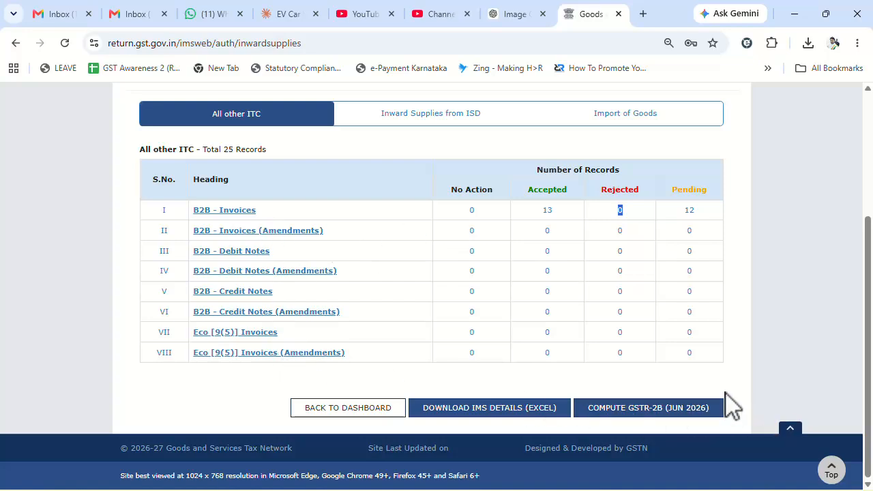
click(633, 412)
Agree to the warning to recompute GSTR-2B for June 2026
click(472, 273)
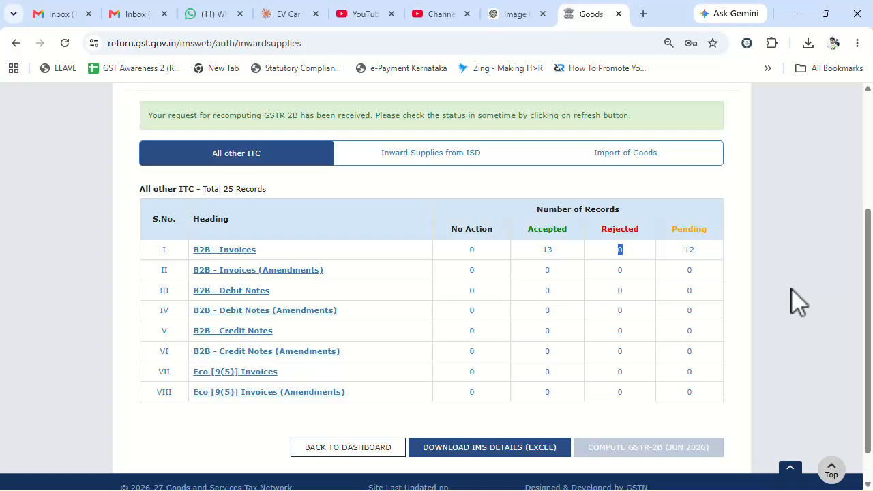
scroll(791, 289, down, 1)
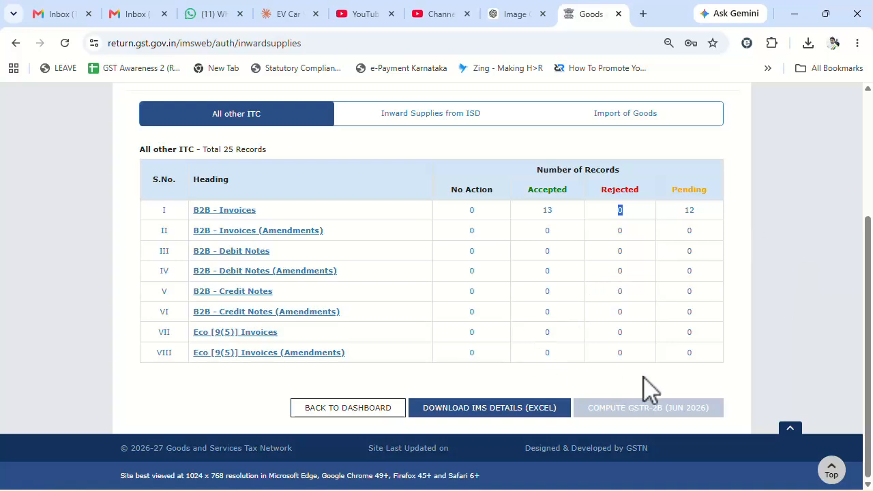
Request the IMS details Excel file and refresh the dashboard to check recomputation status
click(496, 412)
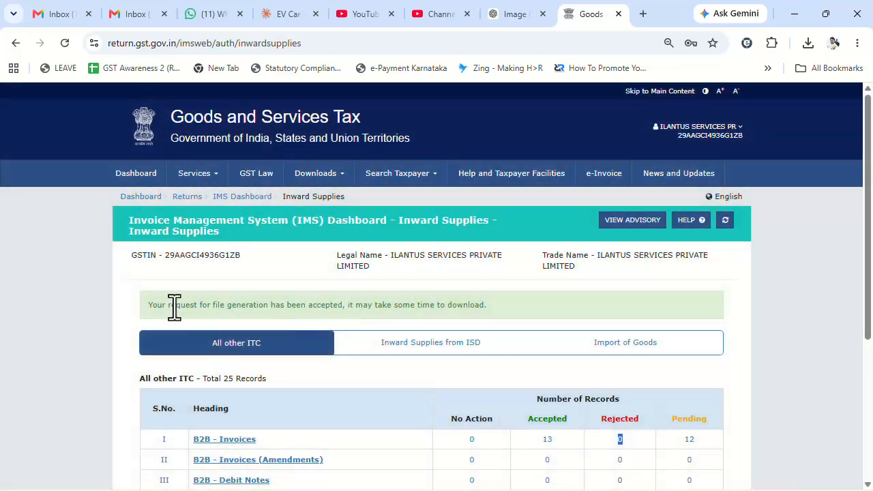
drag(174, 307, 438, 307)
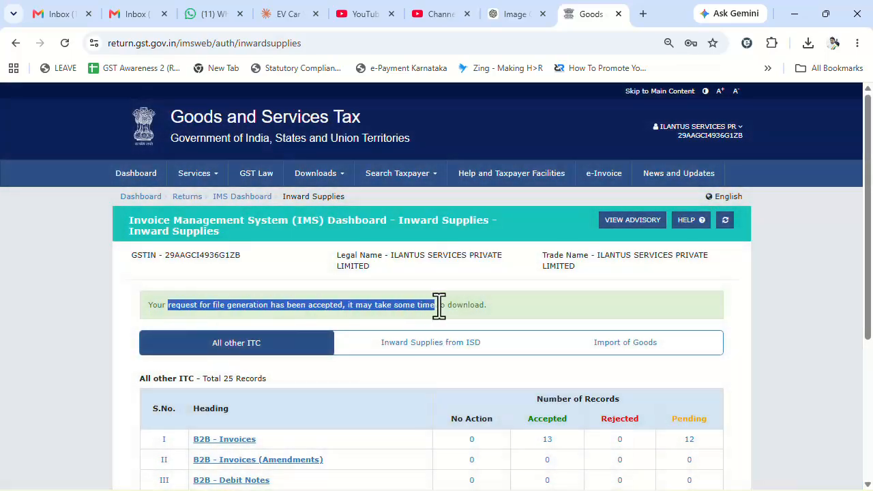
click(724, 220)
scroll(580, 253, down, 2)
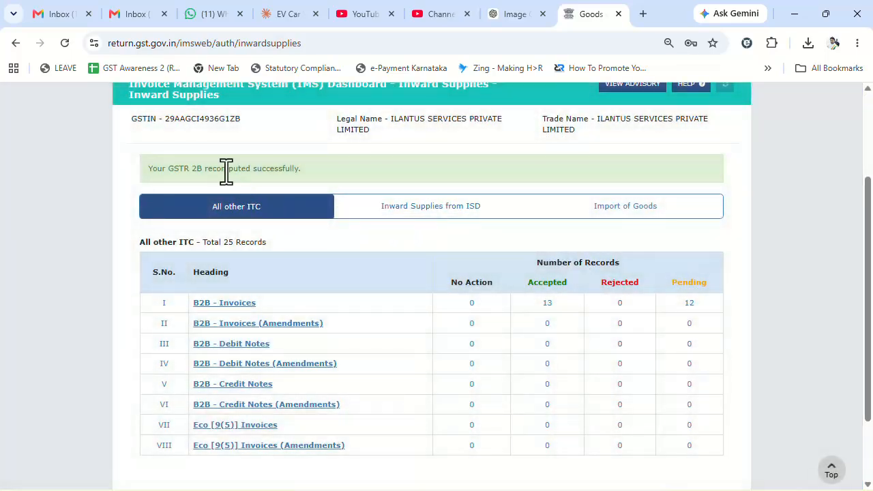
scroll(225, 172, down, 2)
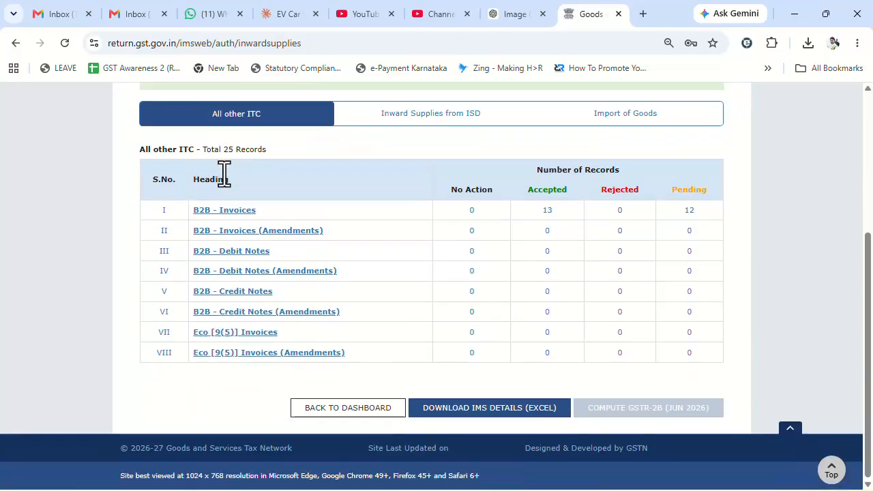
Re-request the IMS details Excel, noting the up-to-20-minute wait, and confirm 13 Accepted, 12 Pending
click(500, 409)
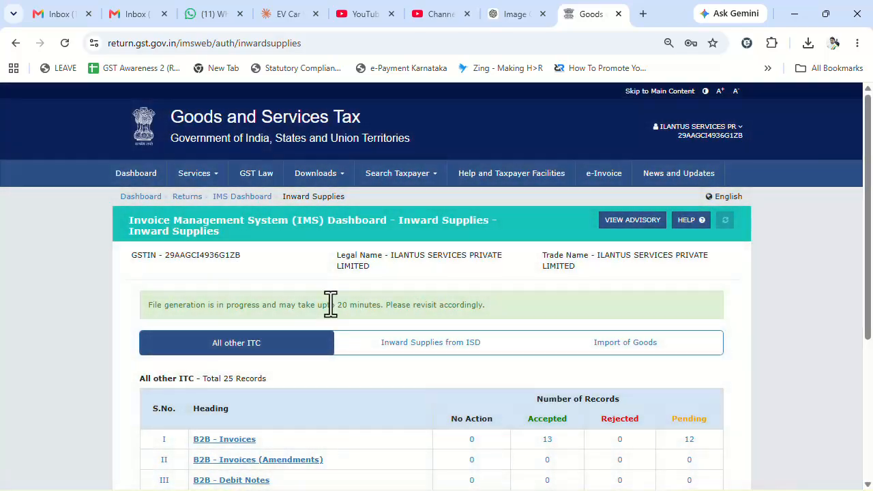
drag(330, 305, 474, 304)
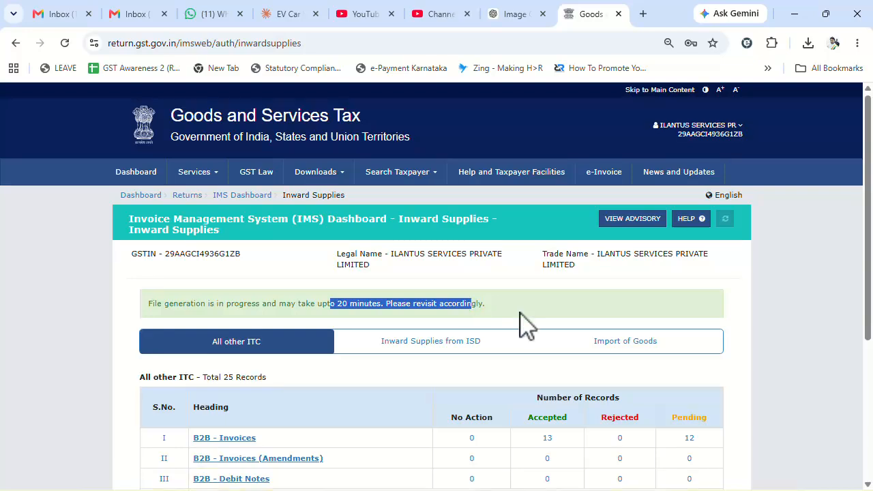
scroll(516, 321, down, 2)
drag(540, 307, 565, 306)
drag(676, 304, 700, 305)
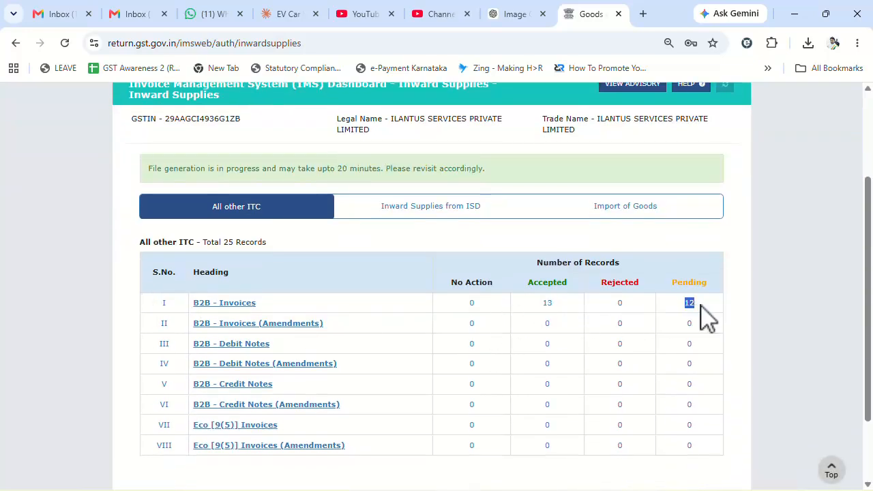
drag(542, 307, 567, 310)
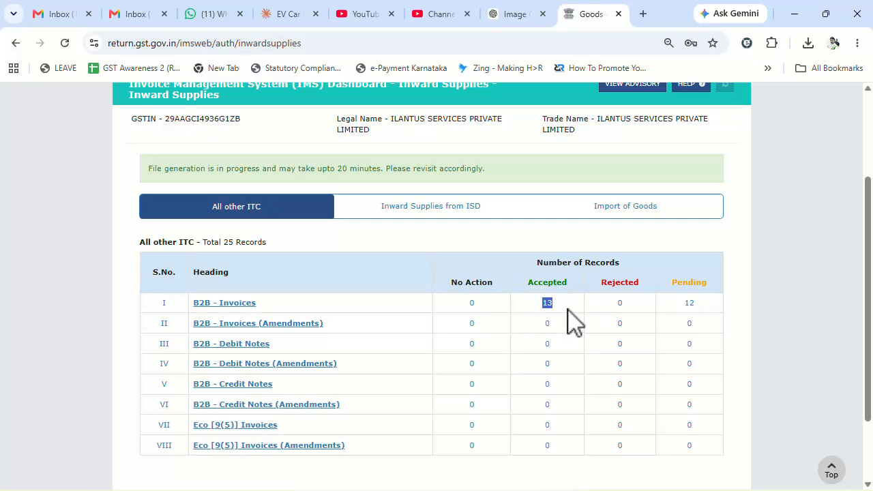
drag(680, 306, 700, 307)
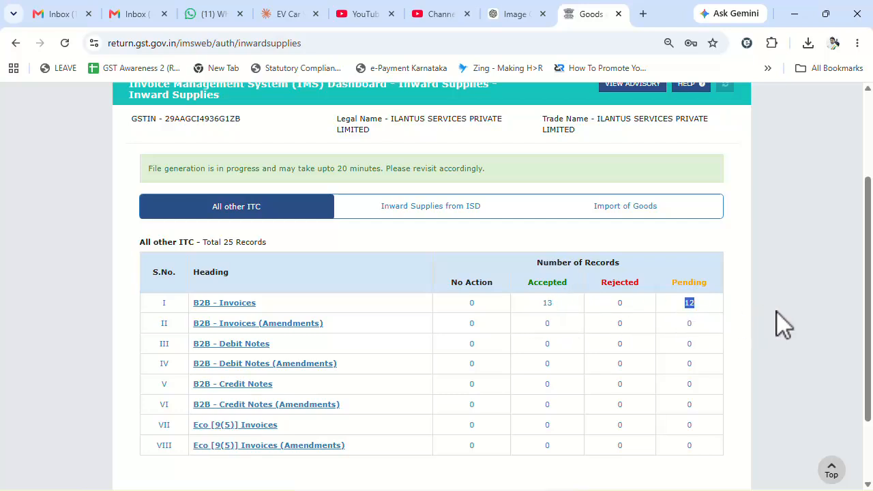